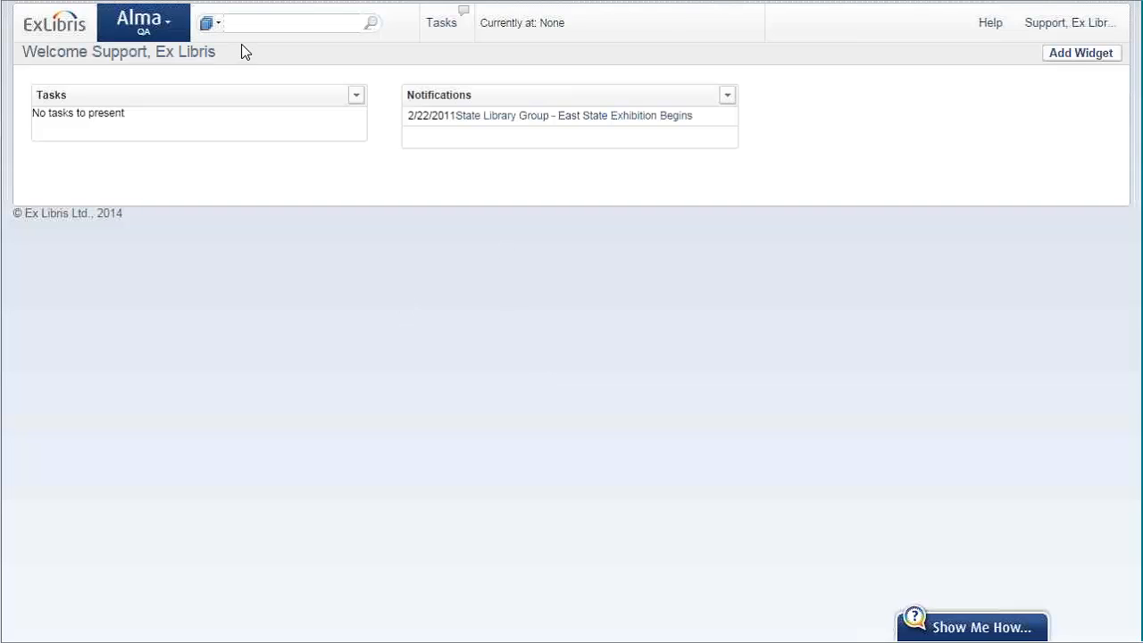
# Step: Search the repository's electronic portfolios for "Art therapy"
pyautogui.click(215, 25)
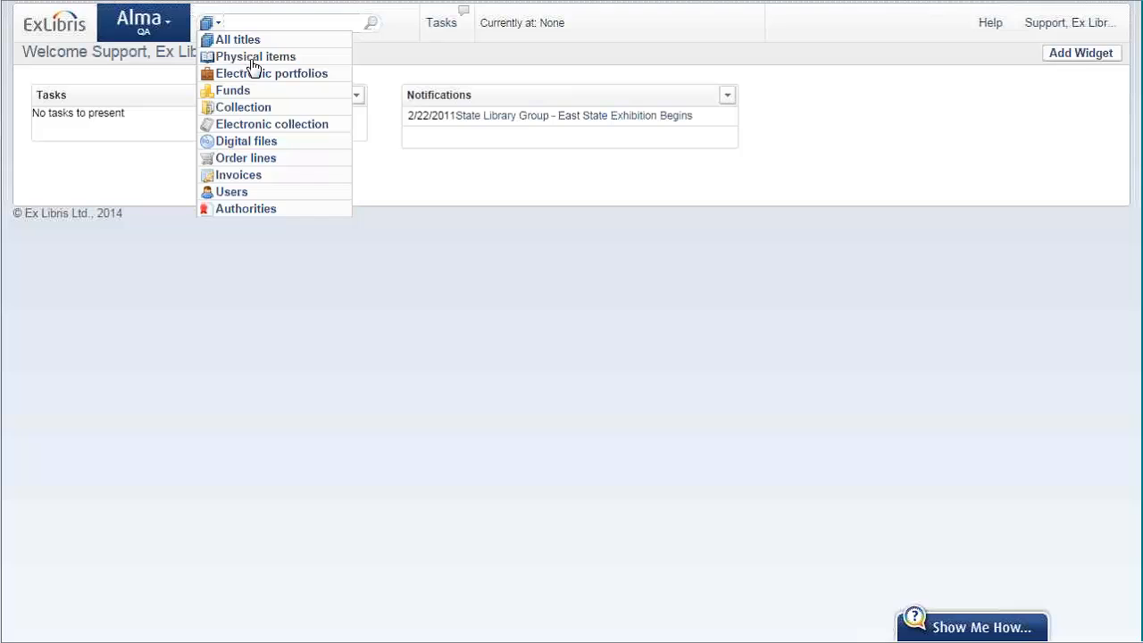
pyautogui.click(225, 75)
pyautogui.click(245, 25)
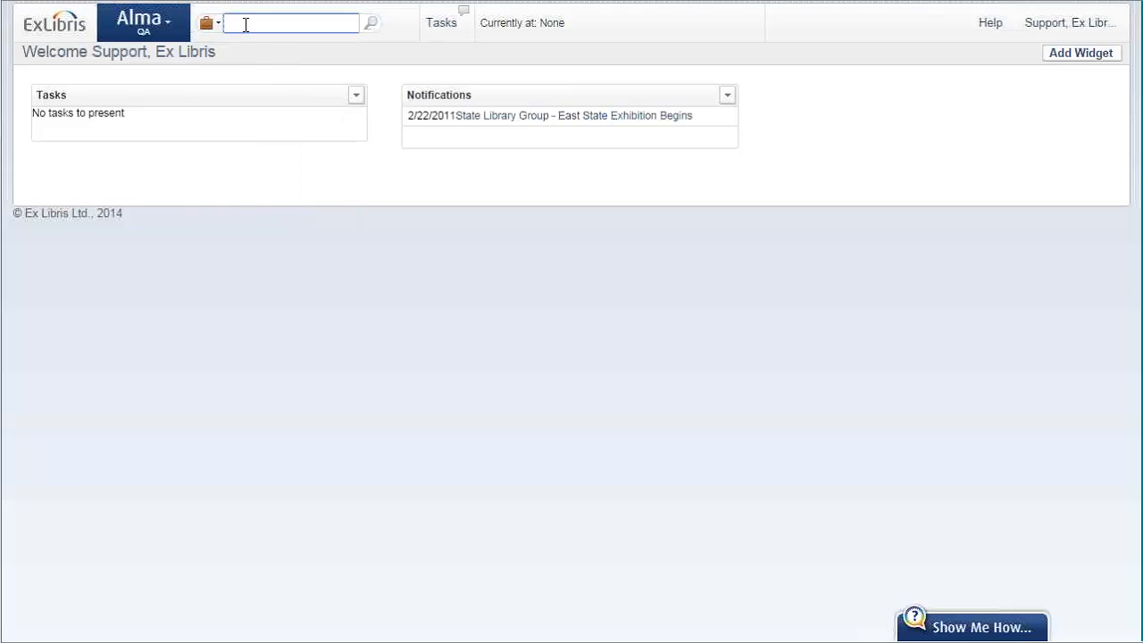
pyautogui.write('Art therapy')
pyautogui.press('Return')
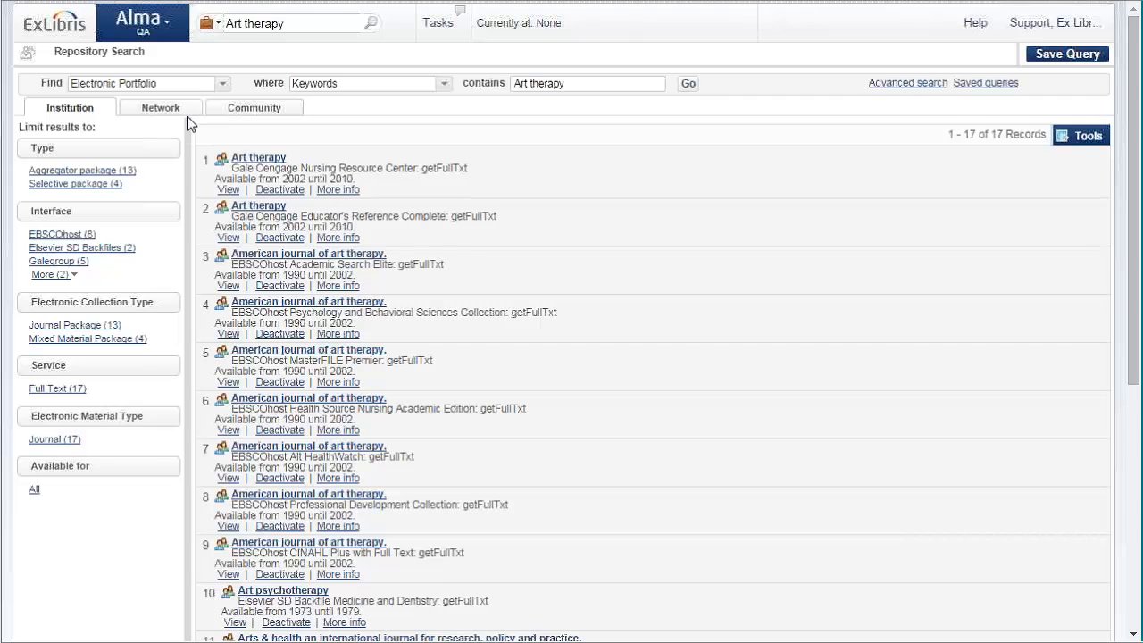
# Step: Search the Network for electronic titles containing "Art therapy" and view the same search's Institution results
pyautogui.click(160, 115)
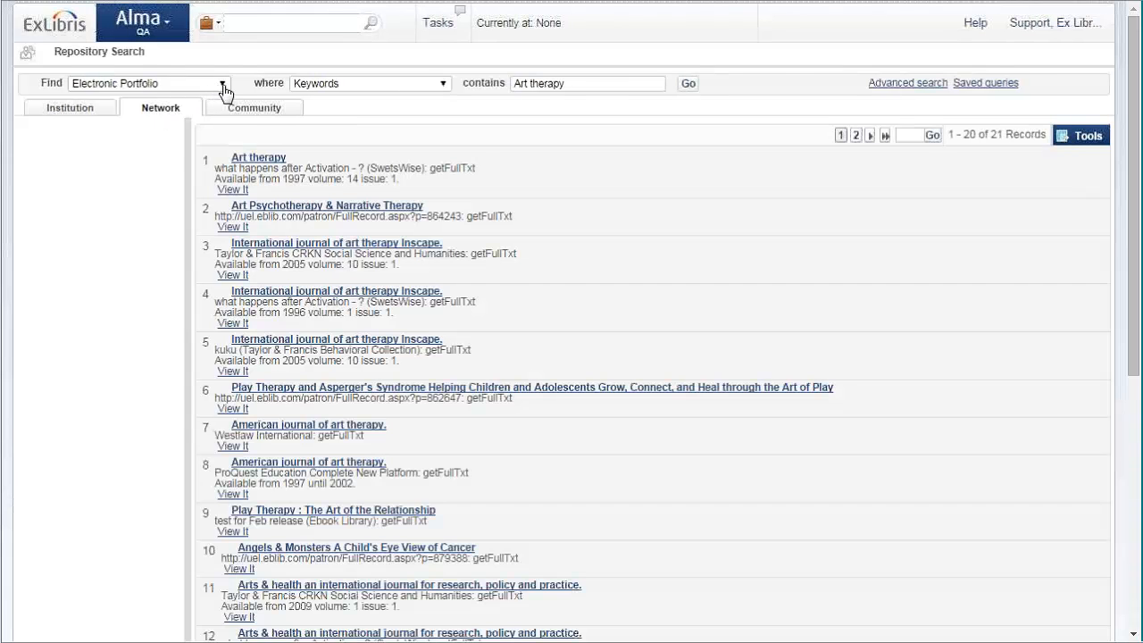
pyautogui.click(223, 83)
pyautogui.click(127, 146)
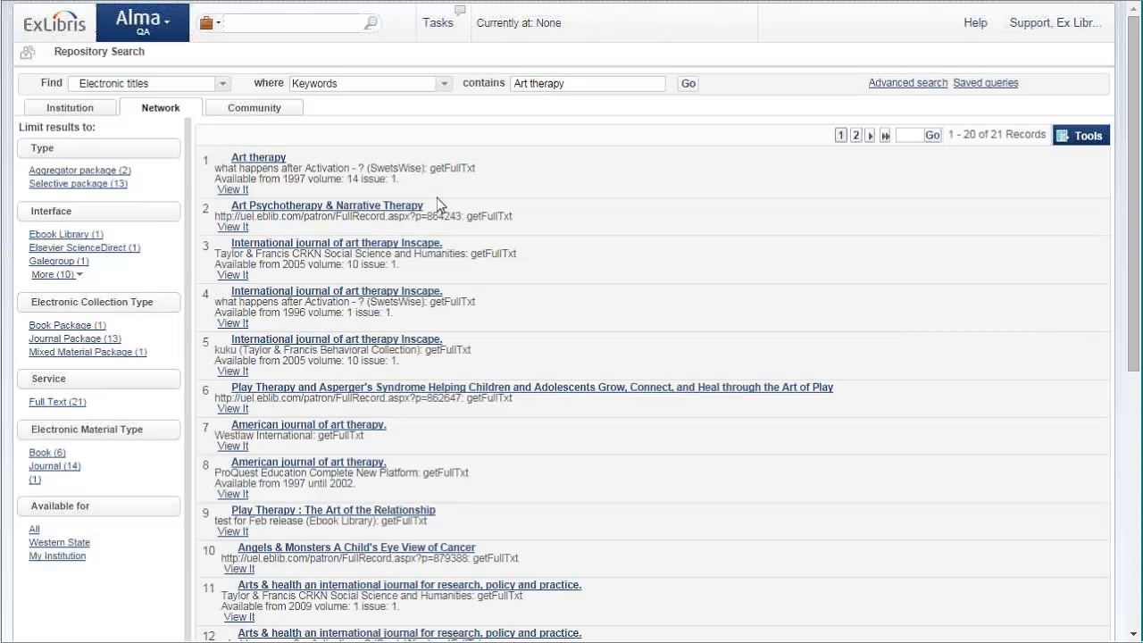
pyautogui.click(688, 85)
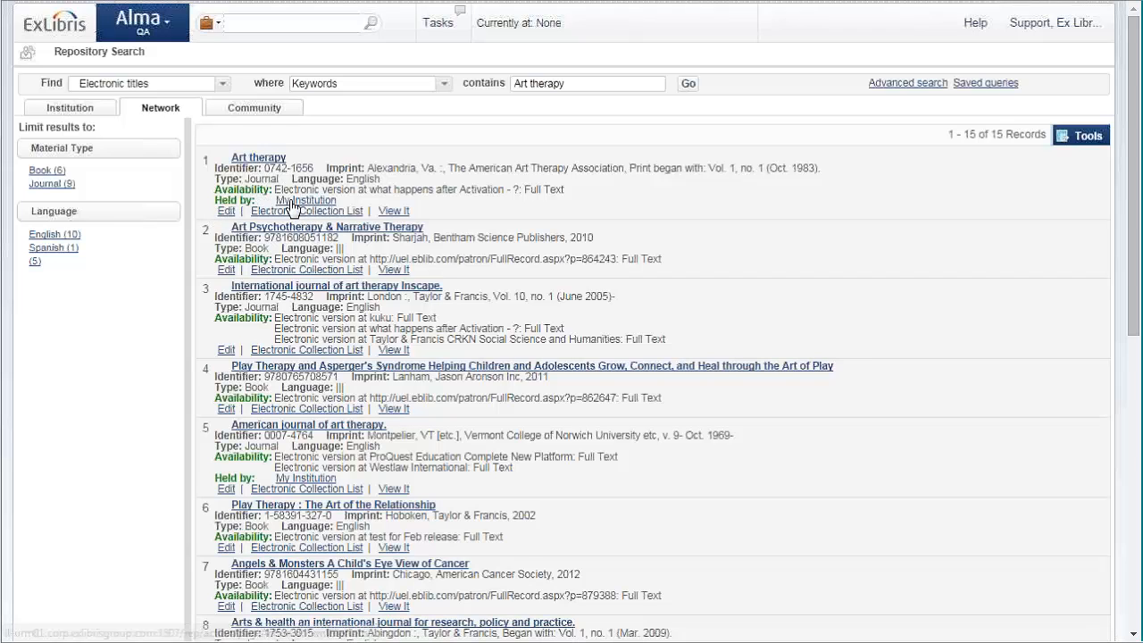
pyautogui.click(87, 110)
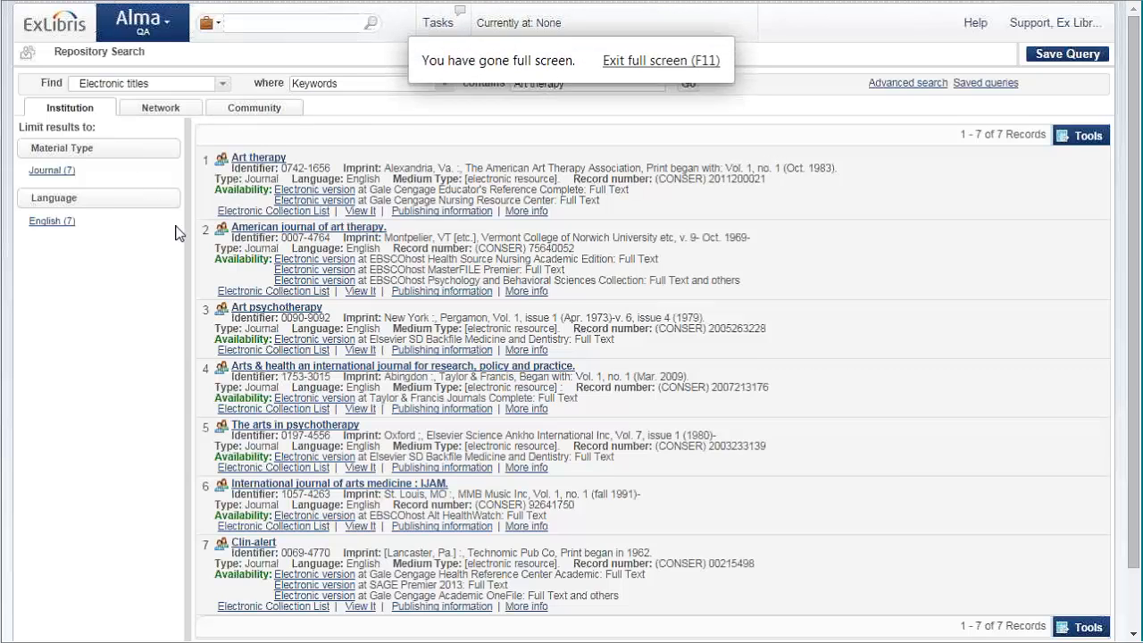
# Step: Switch to Notepad++ and show the art-history-import.xml file
pyautogui.hotkey('alt', 'Tab')
pyautogui.hotkey('alt', 'Tab')
pyautogui.hotkey('alt', 'Tab')
pyautogui.hotkey('alt', 'Tab')
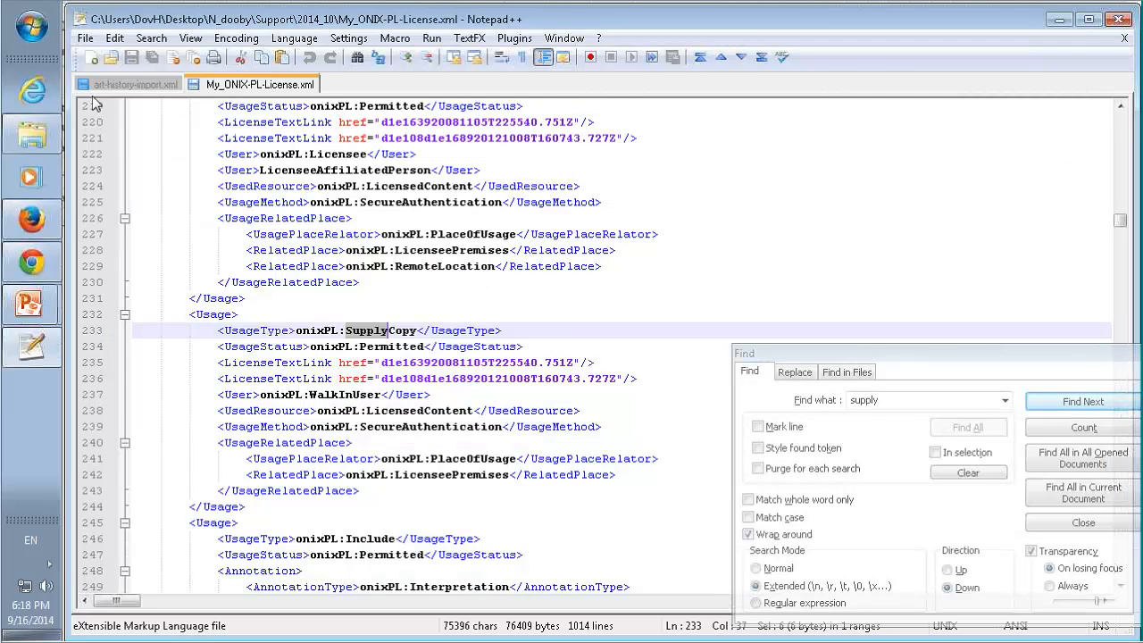
pyautogui.click(125, 85)
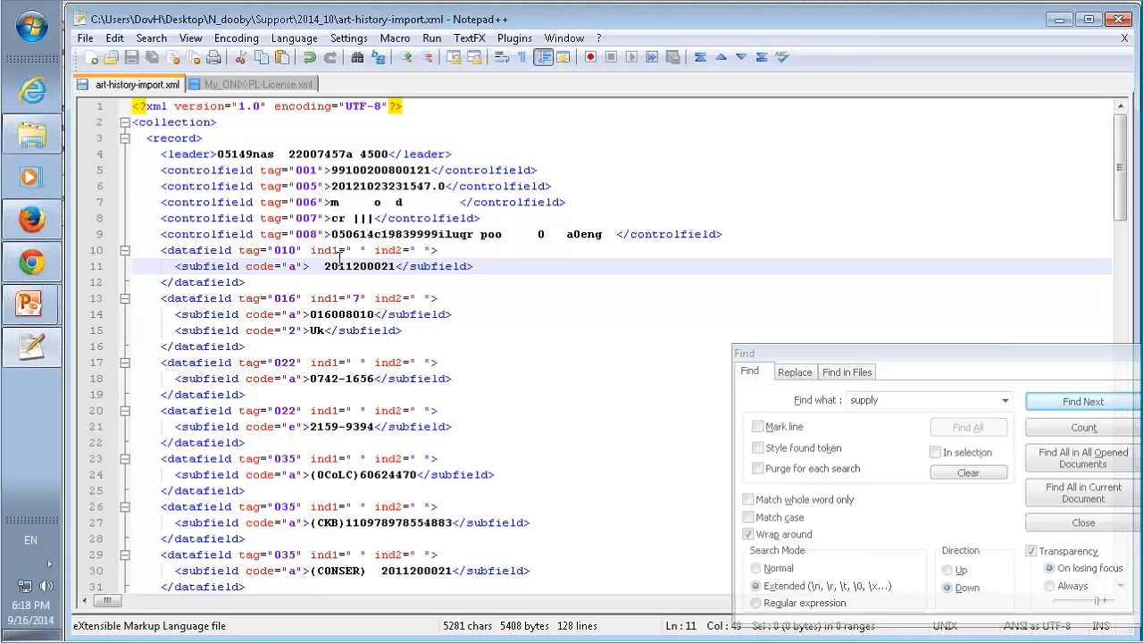
# Step: Examine the MARC record in art-history-import.xml, including the publication dates note in field 362 and the title fields
pyautogui.scroll(-6, 340, 259)
pyautogui.scroll(-20, 340, 261)
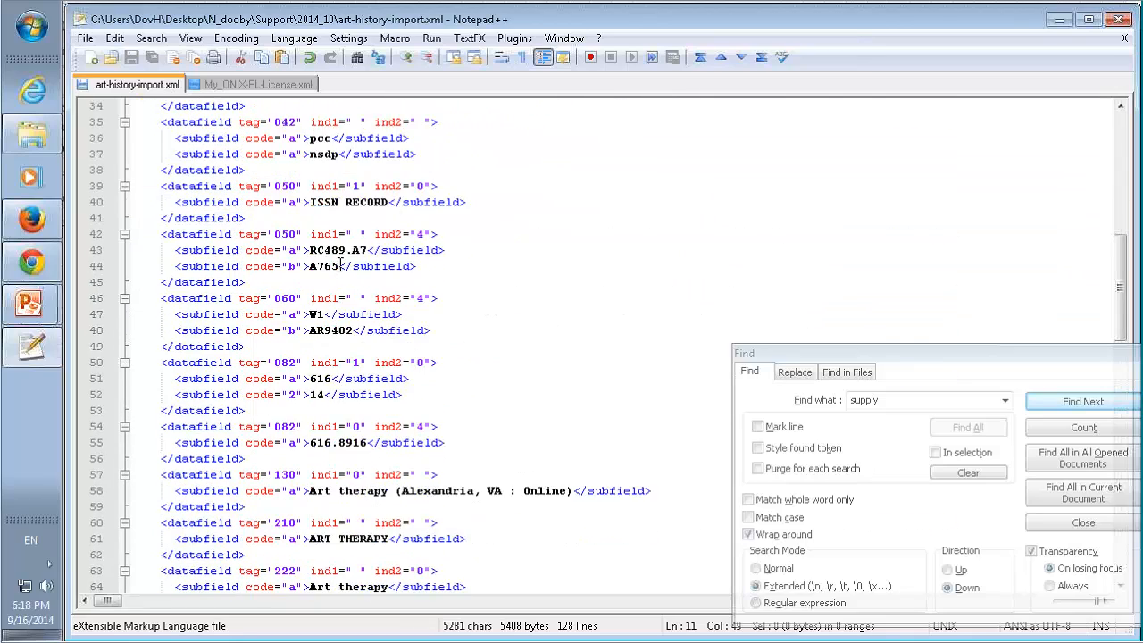
pyautogui.scroll(-5, 348, 273)
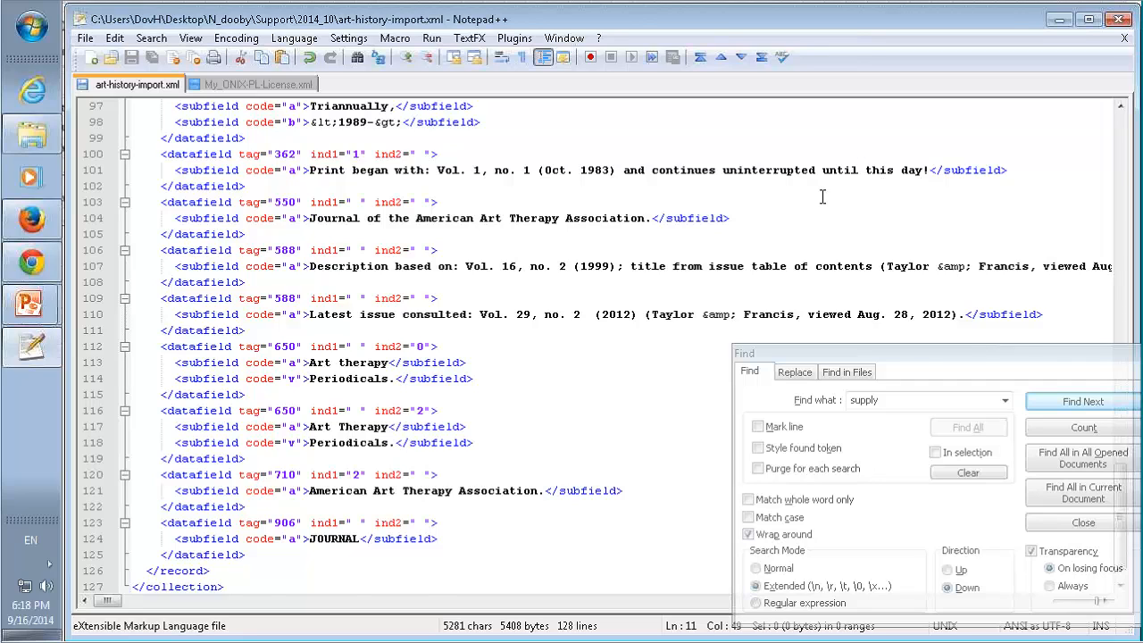
pyautogui.scroll(1, 817, 203)
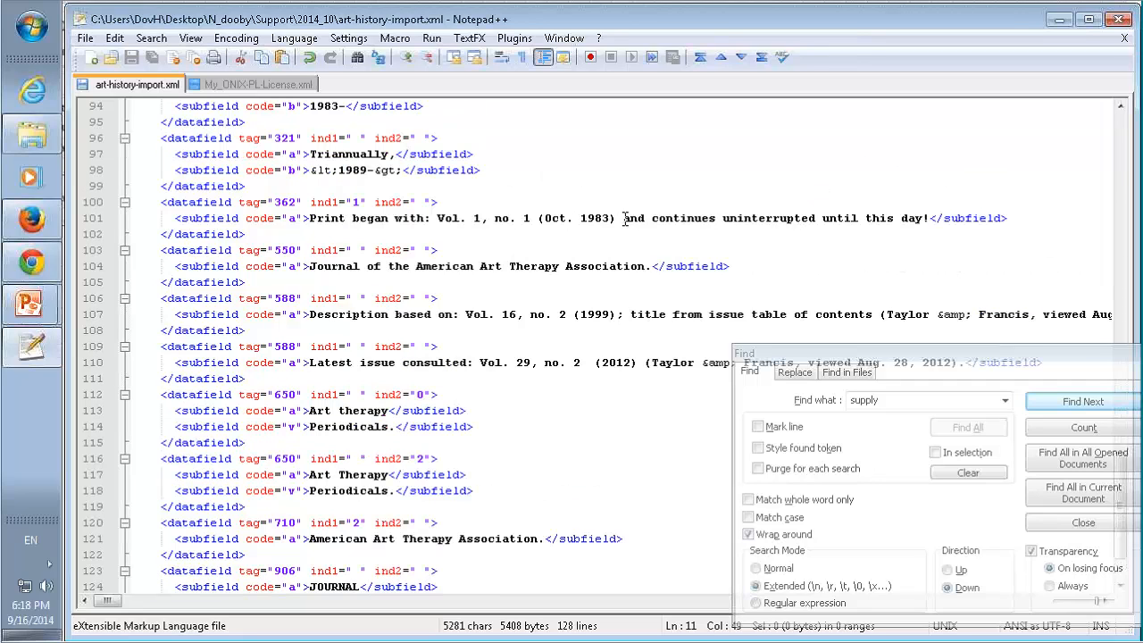
pyautogui.moveTo(531, 218); pyautogui.dragTo(930, 219)
pyautogui.click(900, 224)
pyautogui.scroll(4, 207, 220)
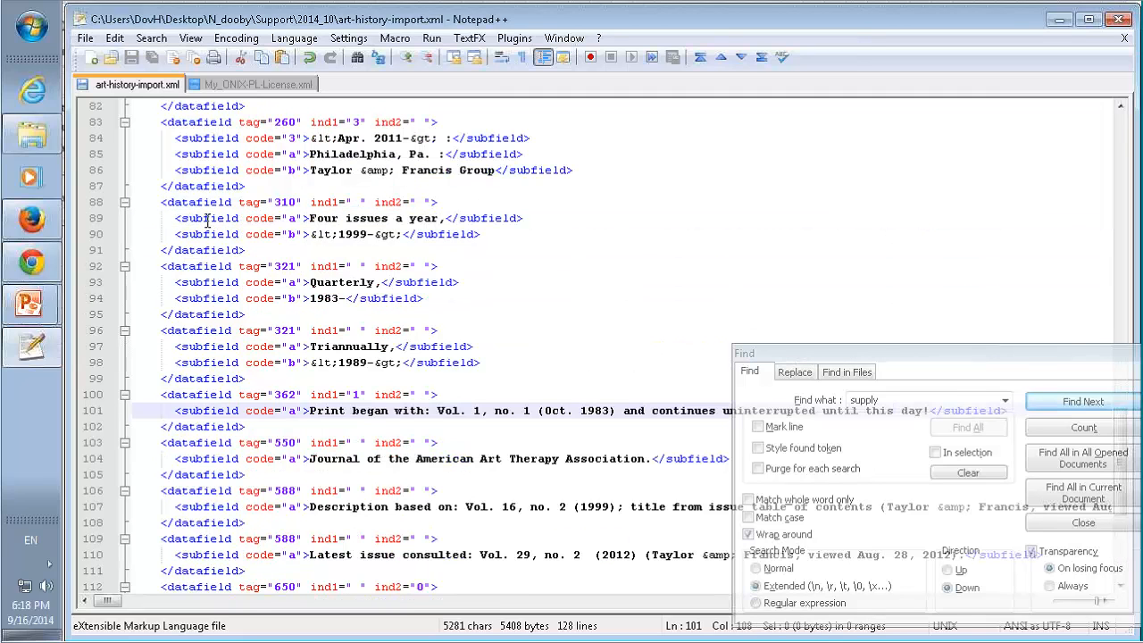
pyautogui.scroll(7, 264, 284)
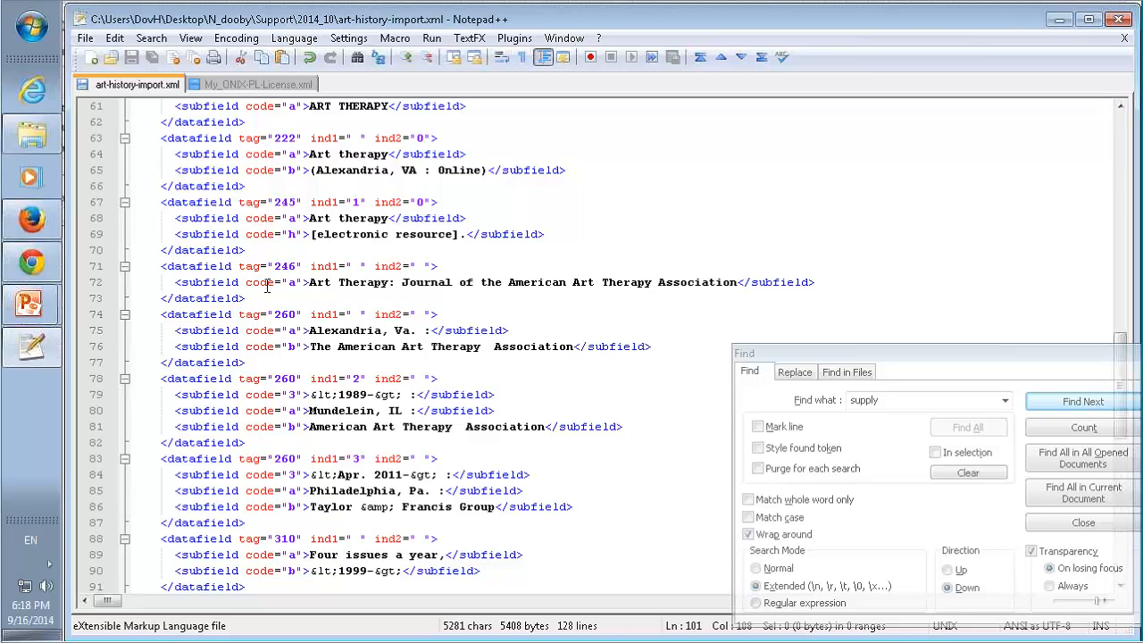
# Step: Switch back to the Alma electronic titles search in Chrome and show its Network results for "Art therapy"
pyautogui.click(31, 234)
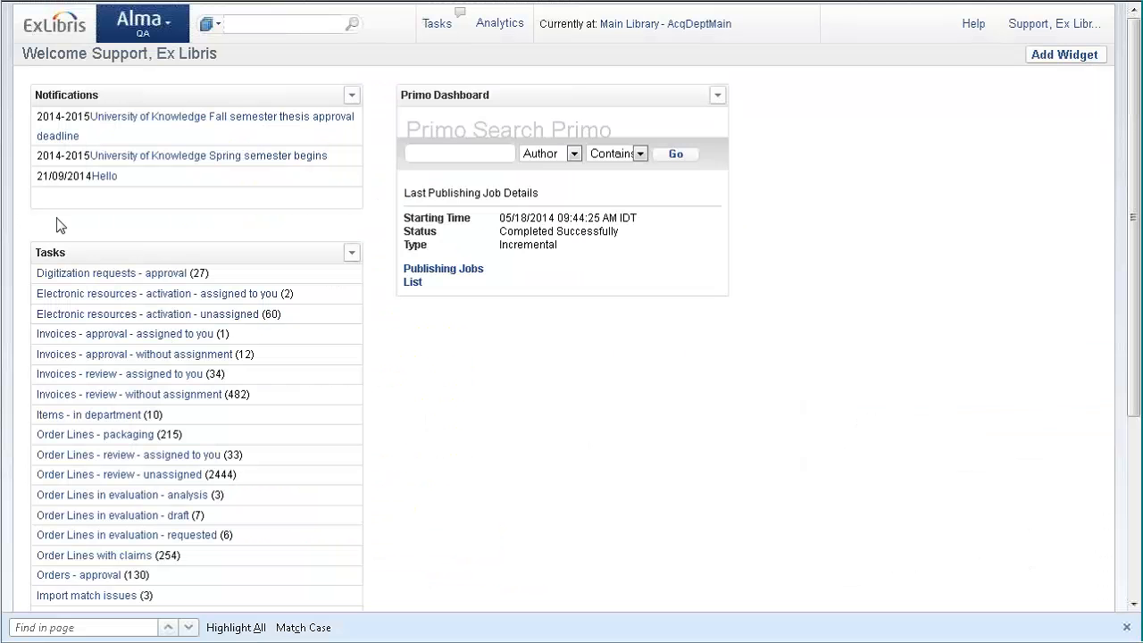
pyautogui.hotkey('alt', 'Tab')
pyautogui.hotkey('alt', 'Tab')
pyautogui.hotkey('alt', 'Tab')
pyautogui.hotkey('alt', 'Tab')
pyautogui.hotkey('alt', 'Tab')
pyautogui.hotkey('alt', 'Tab')
pyautogui.hotkey('alt', 'Tab')
pyautogui.hotkey('alt', 'Tab')
pyautogui.hotkey('alt', 'Tab')
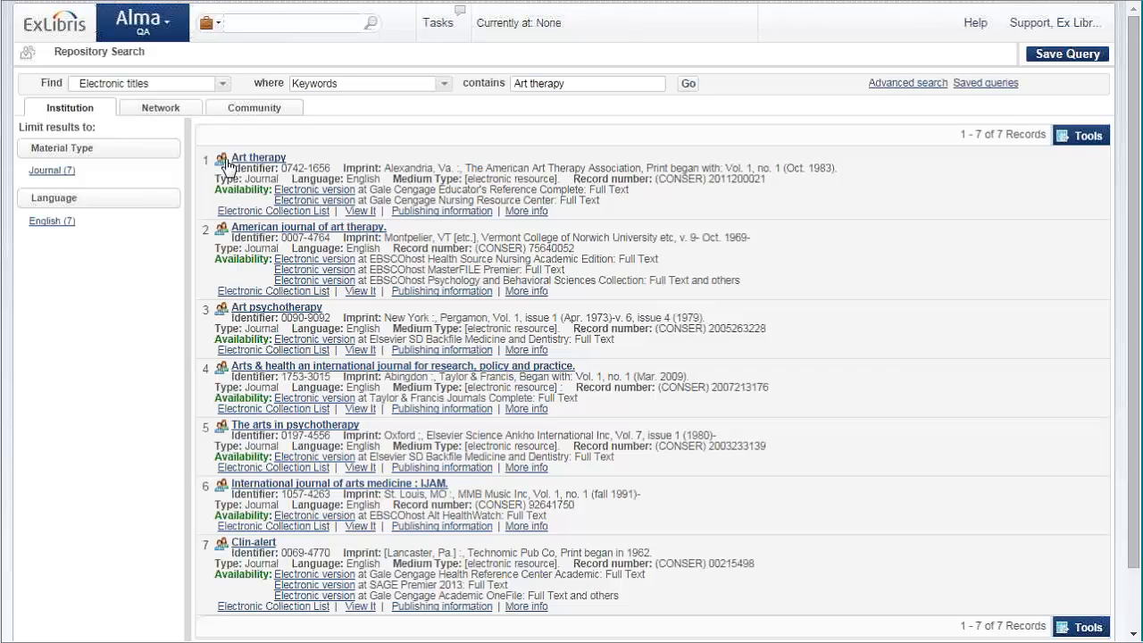
pyautogui.click(171, 119)
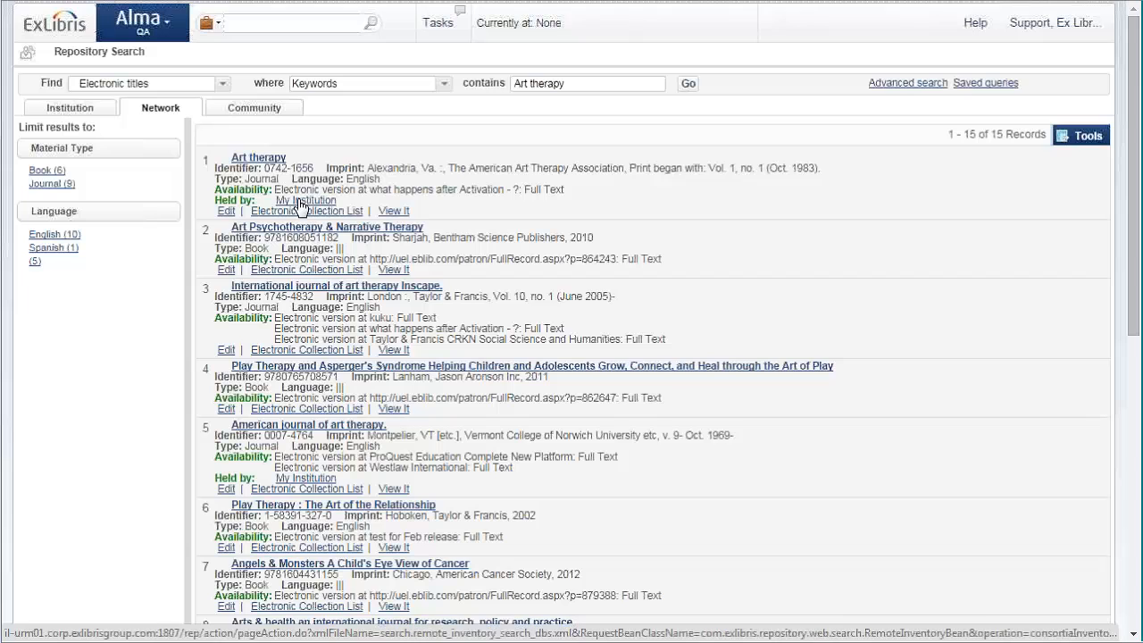
# Step: Switch to the Alma session in Firefox and search all titles for "Art therapy"
pyautogui.hotkey('alt', 'Tab')
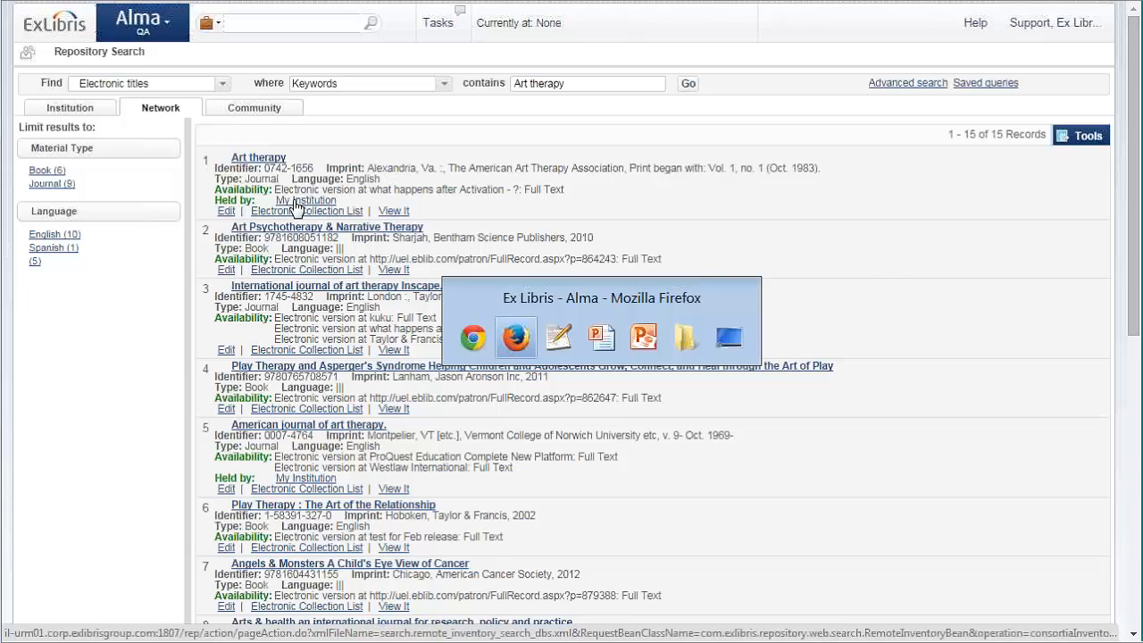
pyautogui.hotkey('alt', 'Tab')
pyautogui.hotkey('alt', 'Tab')
pyautogui.hotkey('alt', 'Tab')
pyautogui.hotkey('alt', 'Tab')
pyautogui.hotkey('alt', 'Tab')
pyautogui.hotkey('alt', 'Tab')
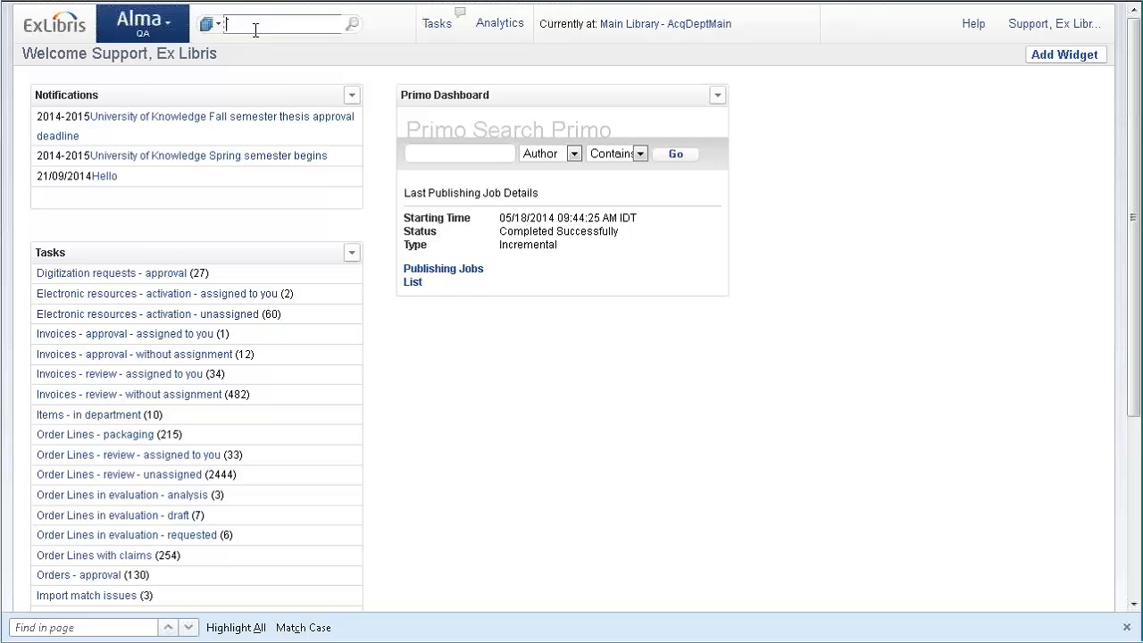
pyautogui.click(217, 26)
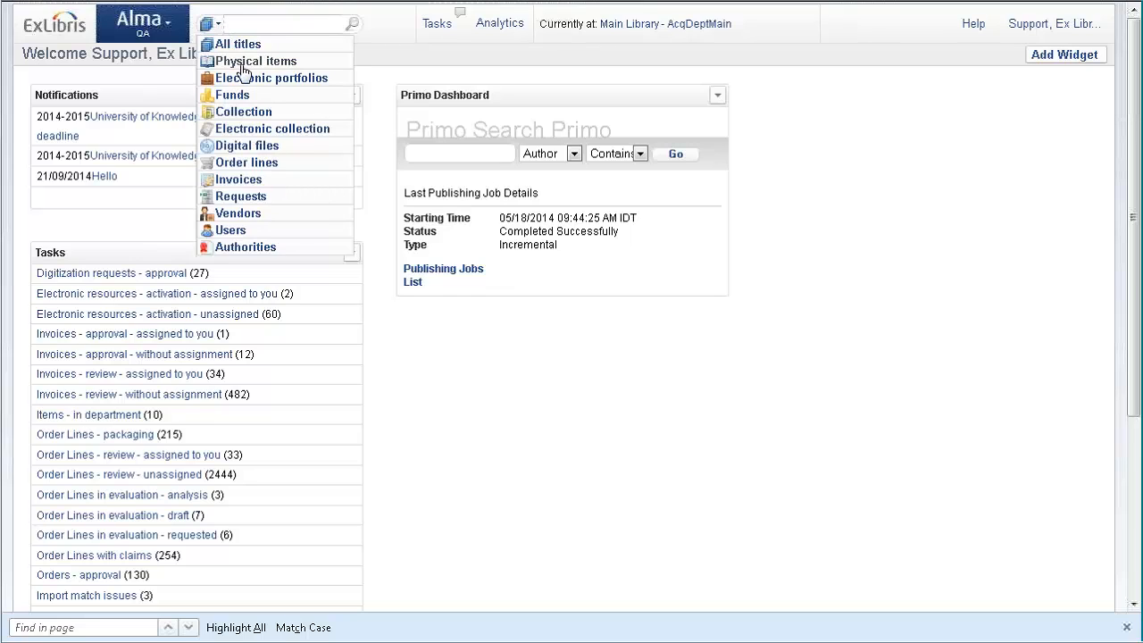
pyautogui.click(243, 44)
pyautogui.write('Art thera')
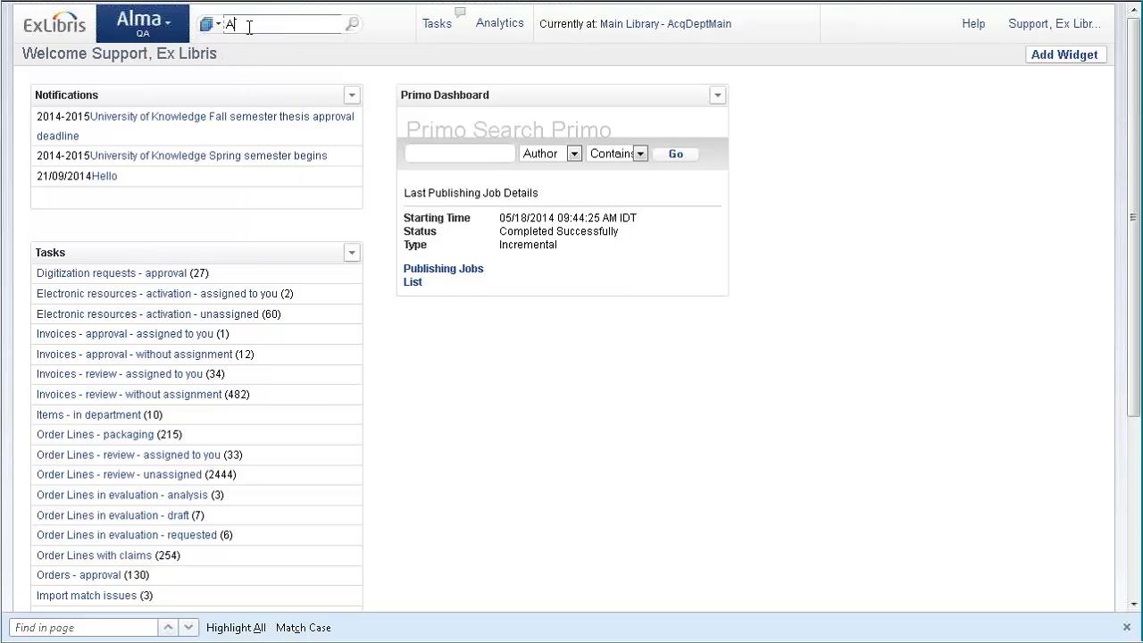
pyautogui.write('py')
pyautogui.press('Return')
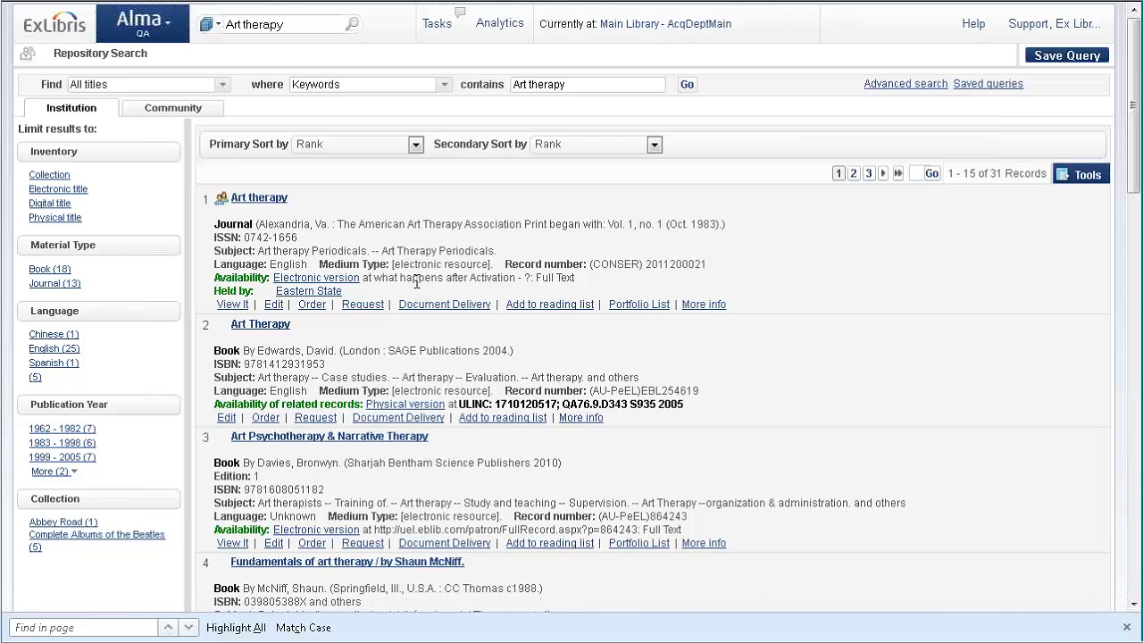
# Step: Return to the Alma session in Chrome and open the import profiles from the Resource Management configuration
pyautogui.hotkey('alt', 'Tab')
pyautogui.hotkey('alt', 'Tab')
pyautogui.hotkey('alt', 'Tab')
pyautogui.hotkey('alt', 'Tab')
pyautogui.hotkey('alt', 'Tab')
pyautogui.hotkey('alt', 'Tab')
pyautogui.hotkey('alt', 'Tab')
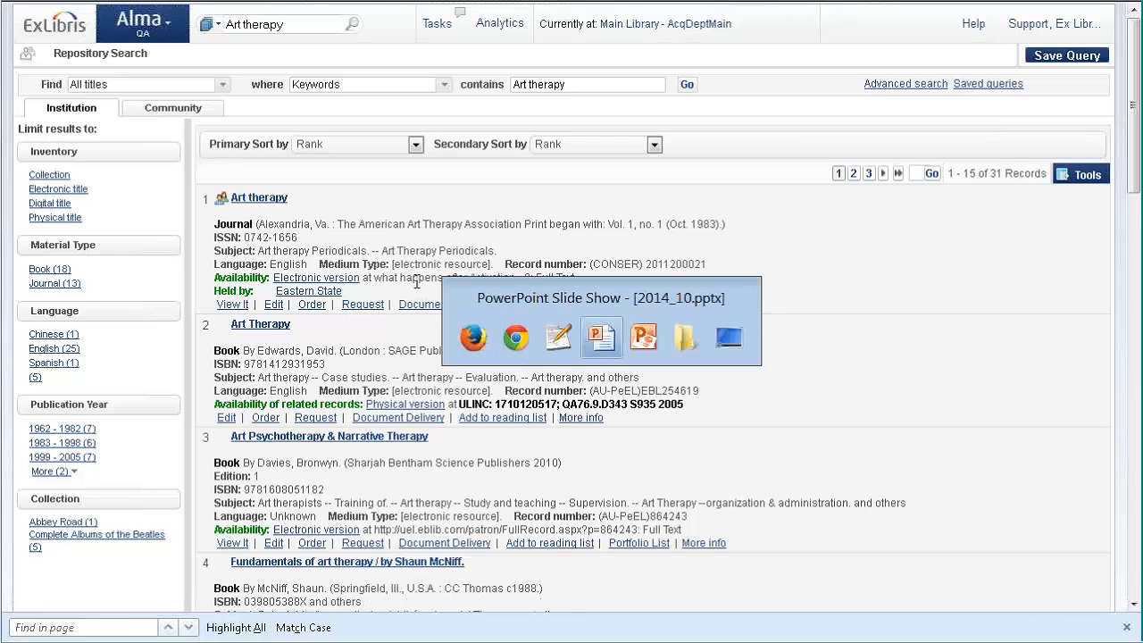
pyautogui.hotkey('alt', 'Tab')
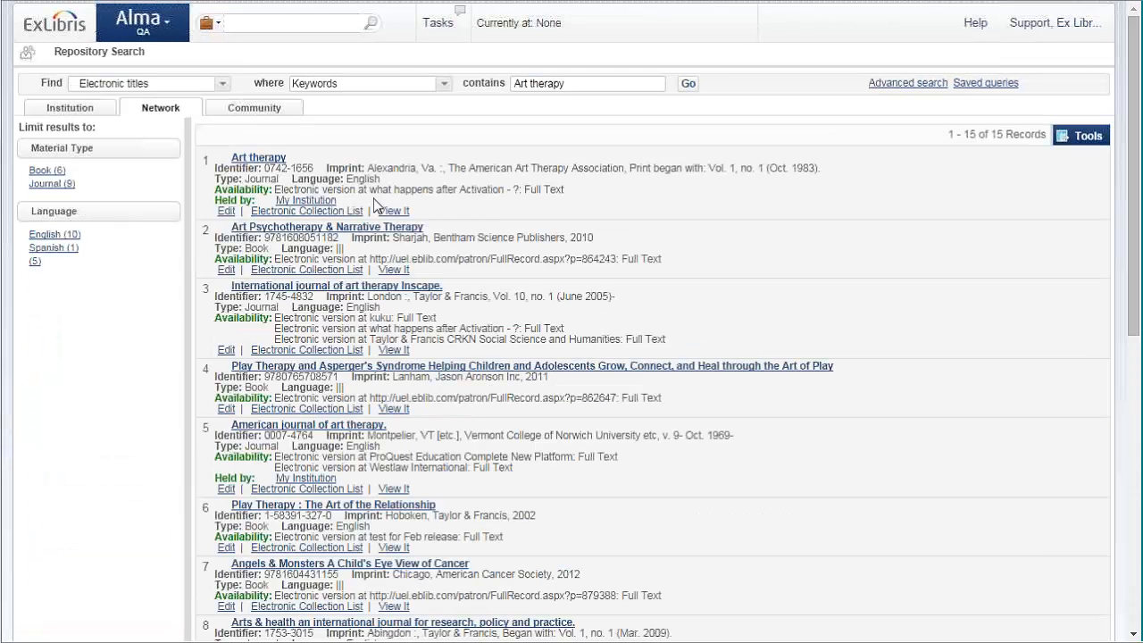
pyautogui.click(166, 29)
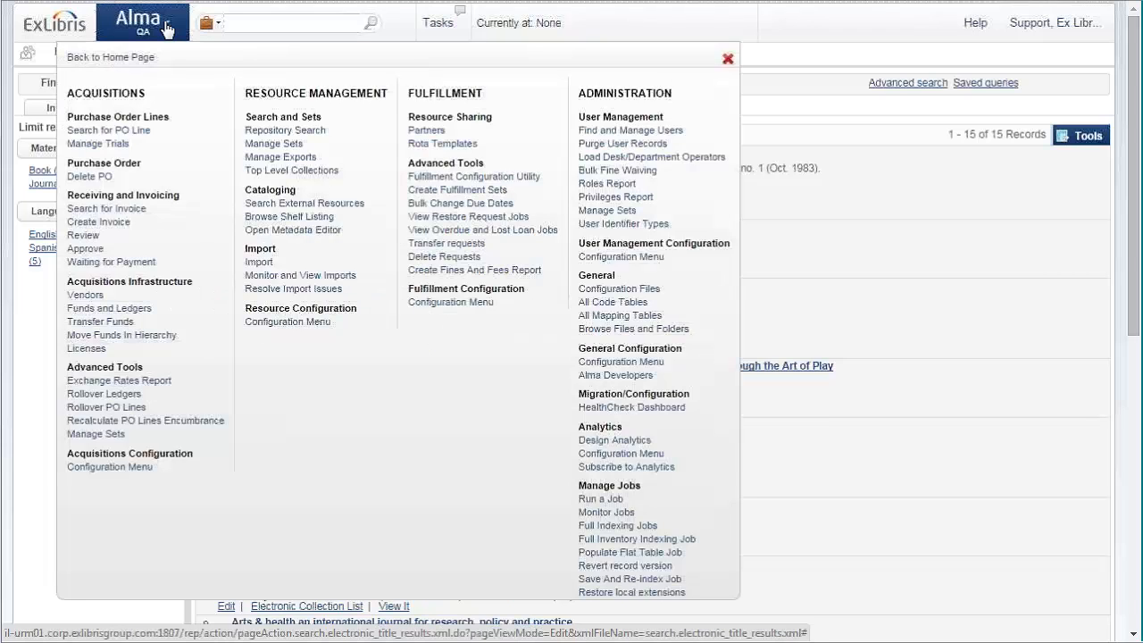
pyautogui.click(277, 323)
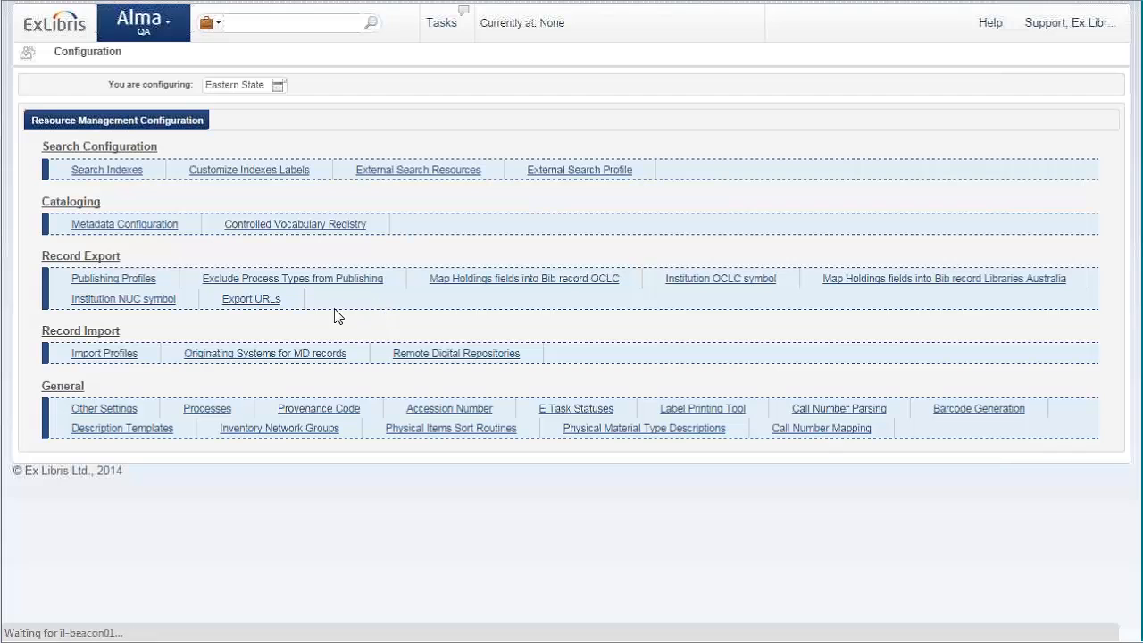
pyautogui.click(108, 355)
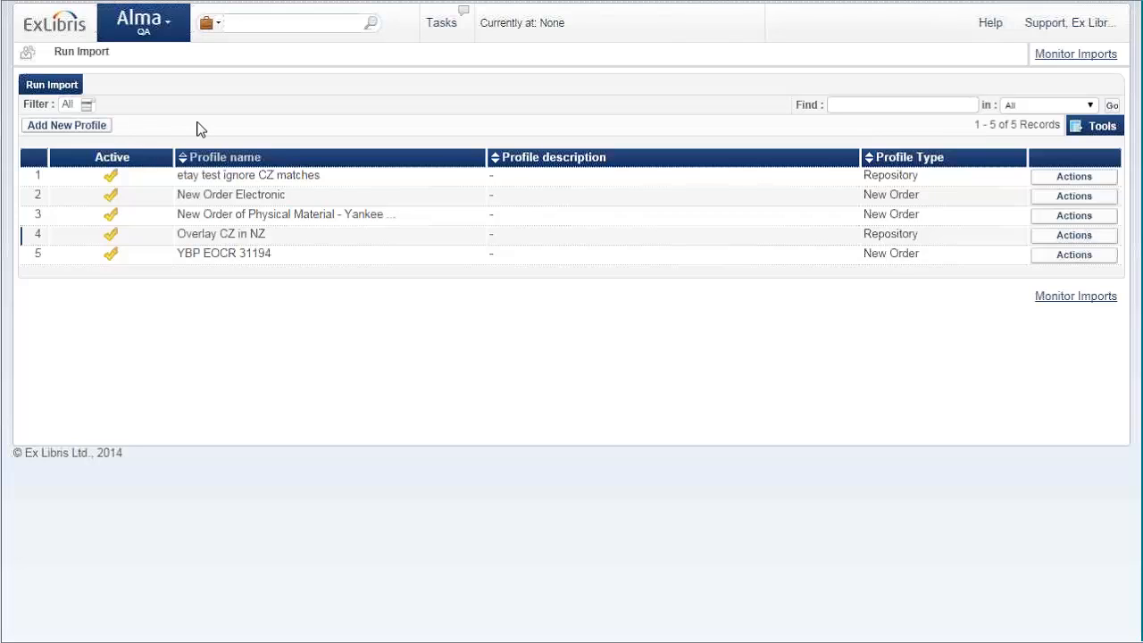
# Step: Add a new import profile of type Repository that uses the Network Zone, and name it "Overlay CZ in NZ 2"
pyautogui.click(89, 126)
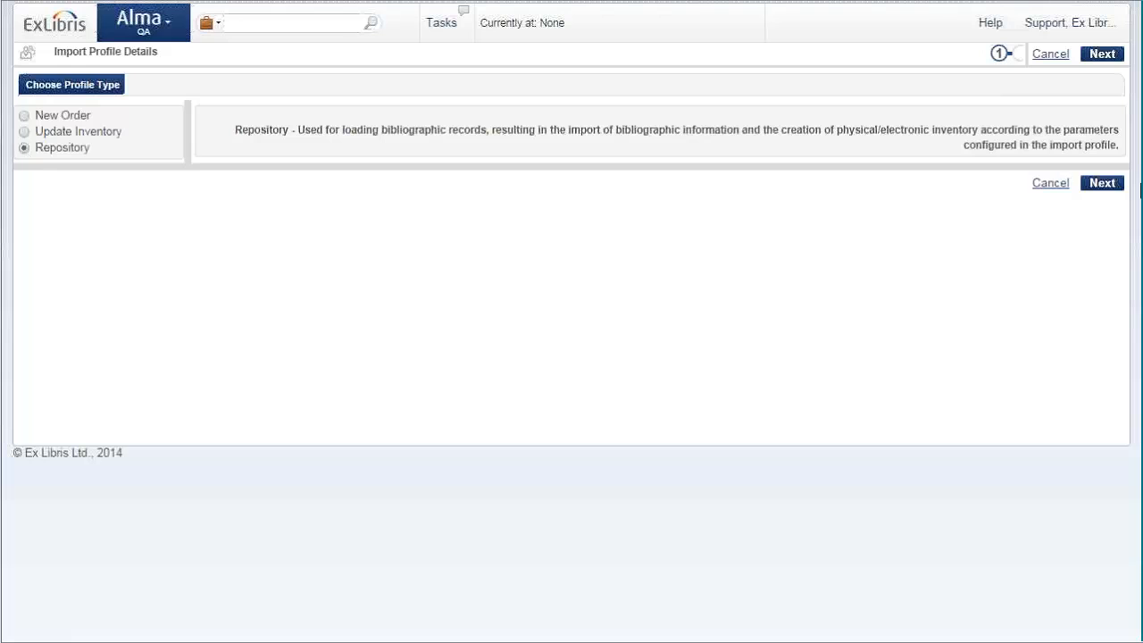
pyautogui.click(1106, 183)
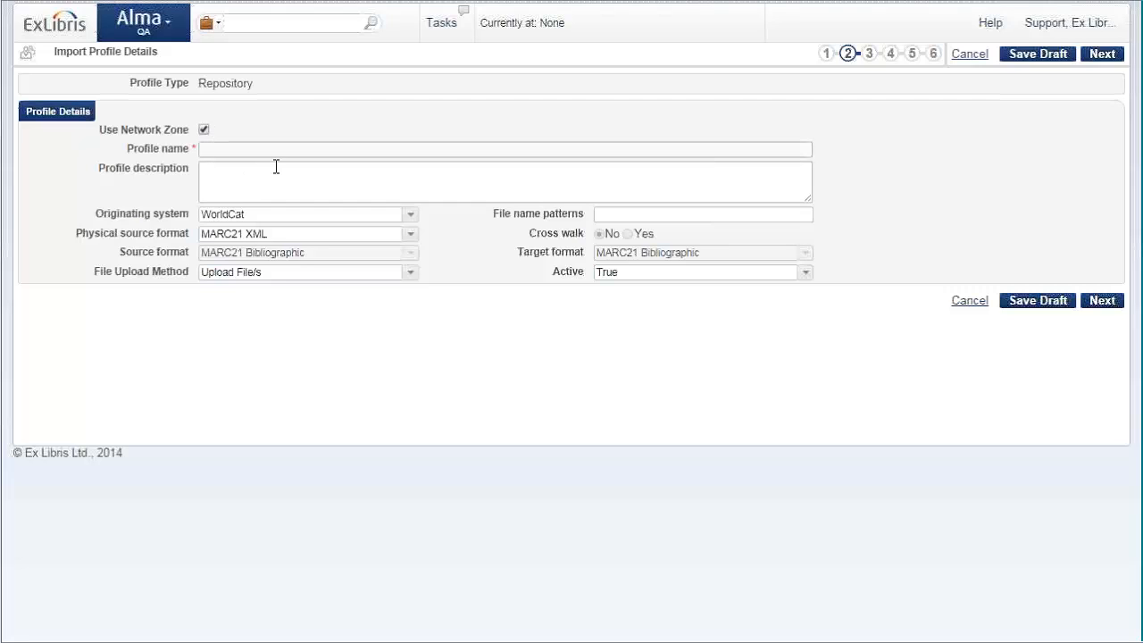
pyautogui.write('OV')
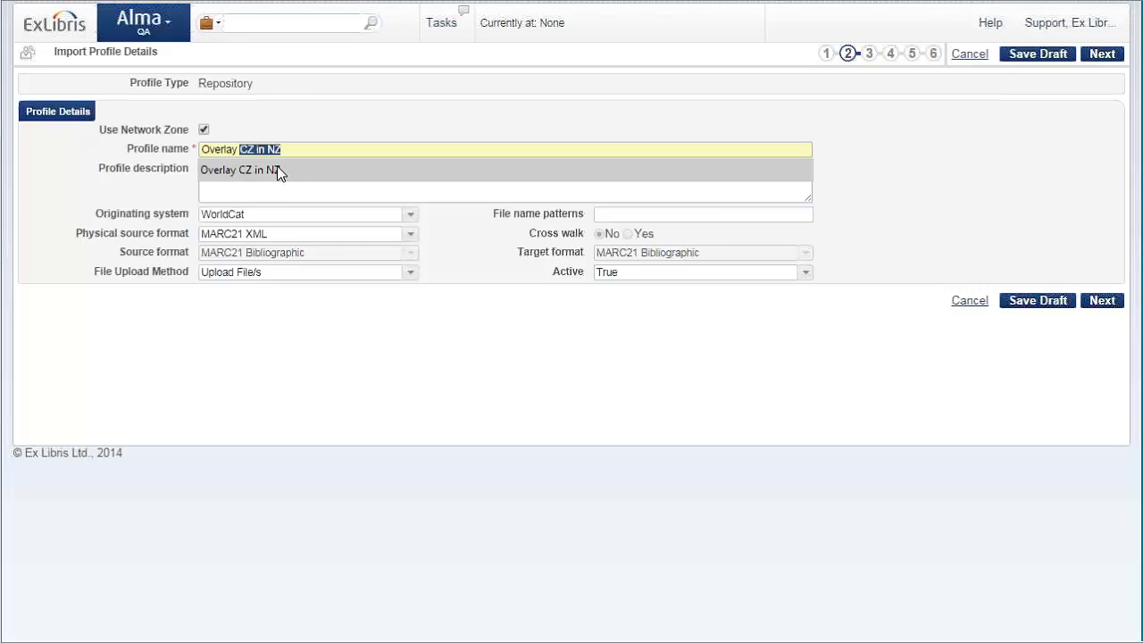
pyautogui.click(275, 173)
pyautogui.click(294, 149)
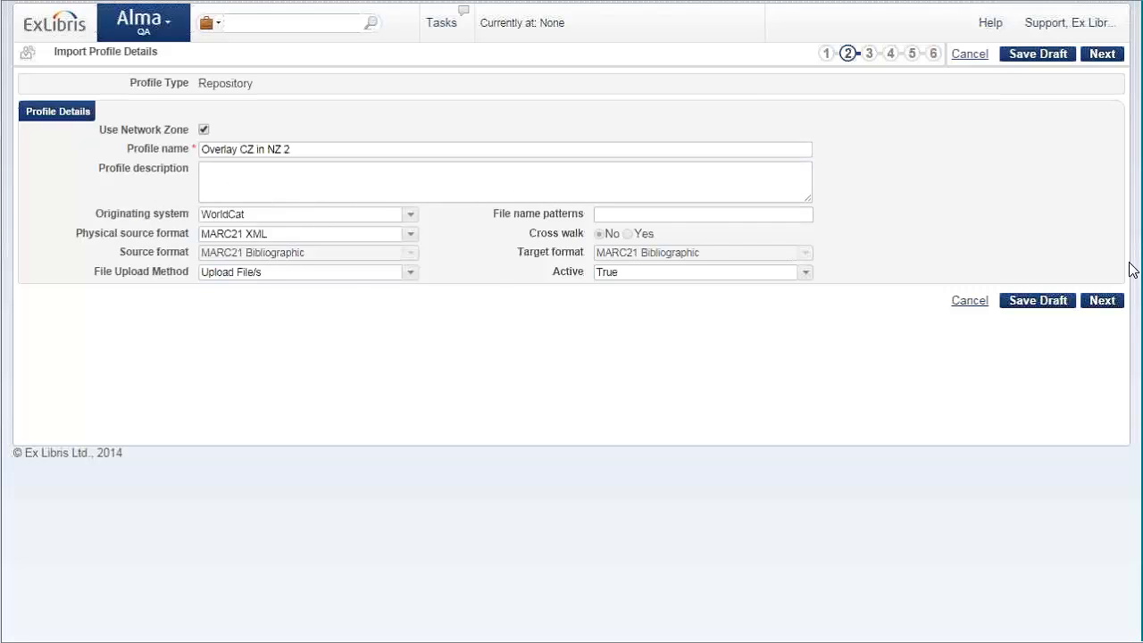
pyautogui.click(1109, 307)
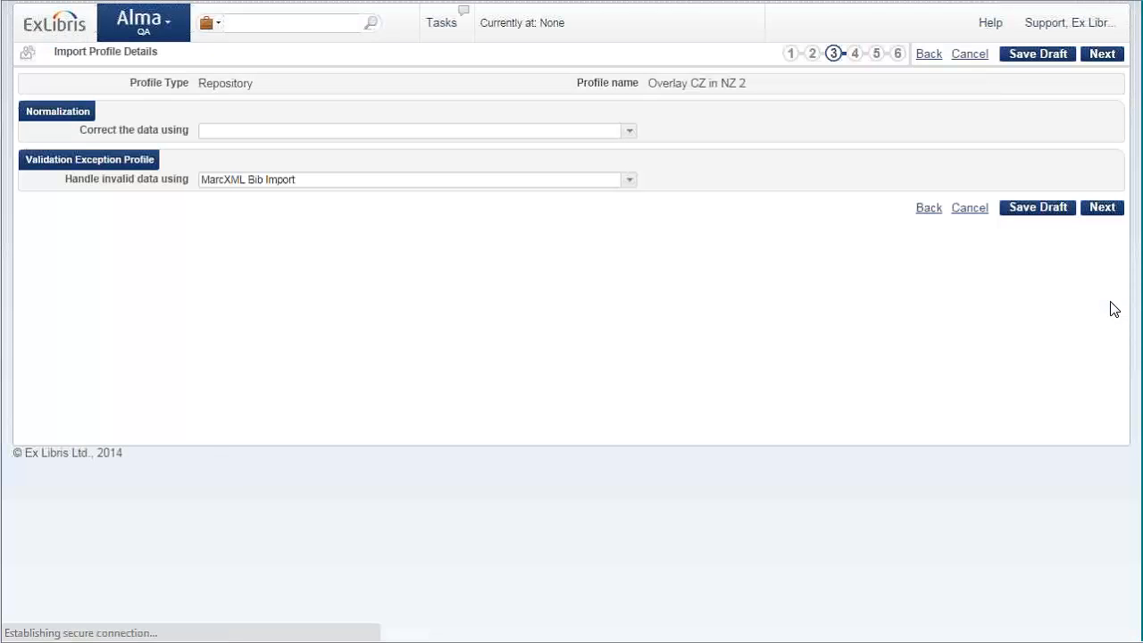
# Step: Set the profile's serial match method to ISSN / 024 / 035 and its non-serial match method to ISBN / 024 / 035
pyautogui.click(1099, 205)
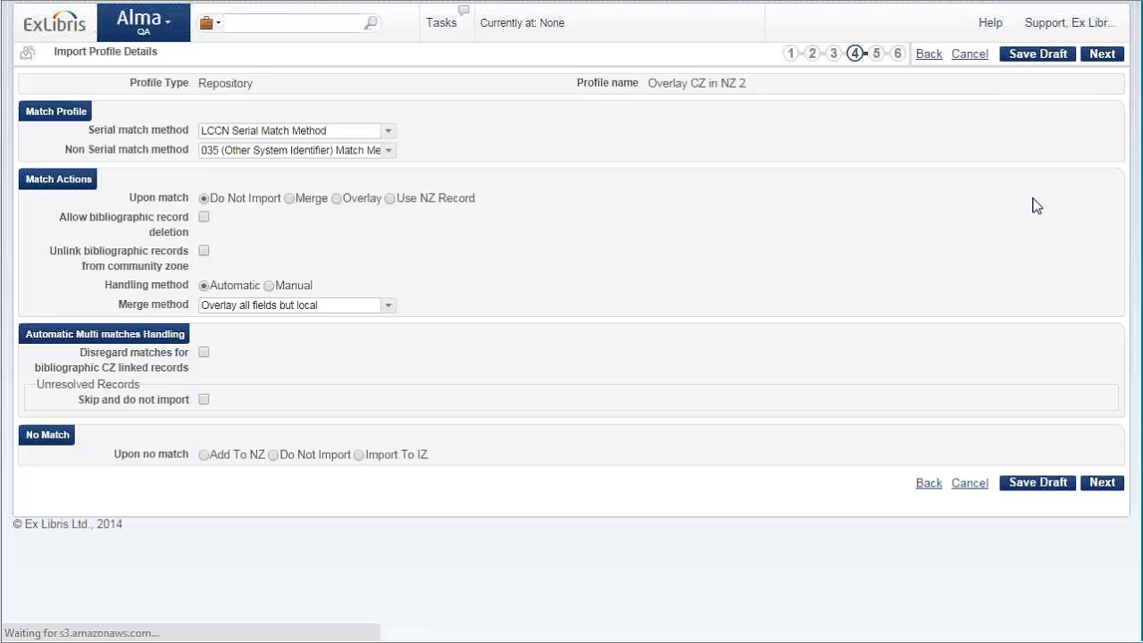
pyautogui.click(387, 132)
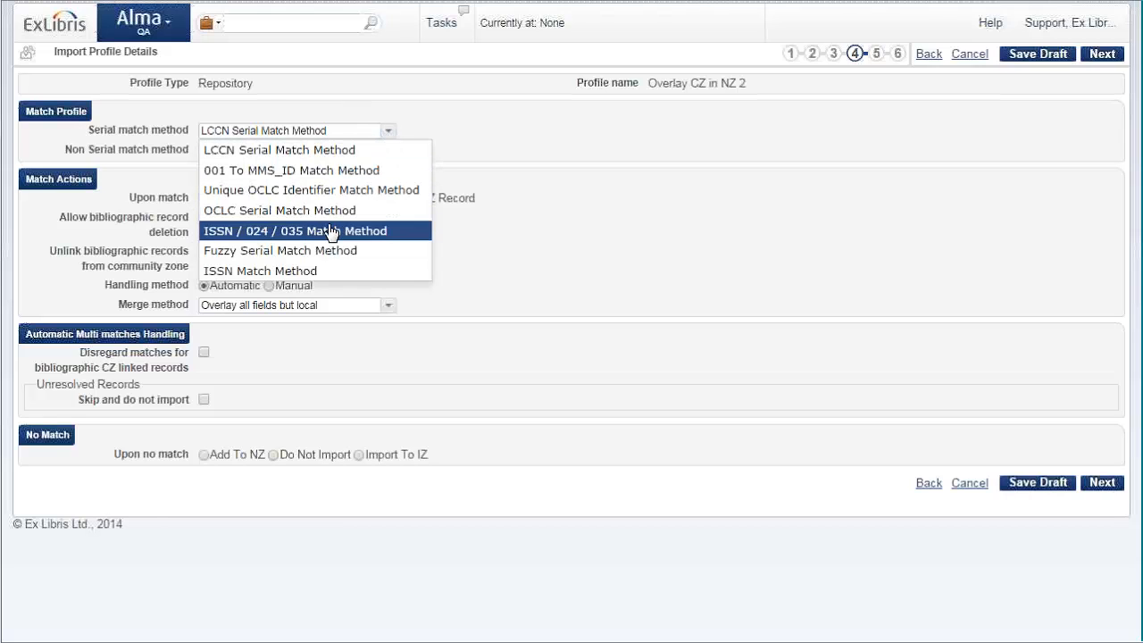
pyautogui.click(330, 230)
pyautogui.click(388, 150)
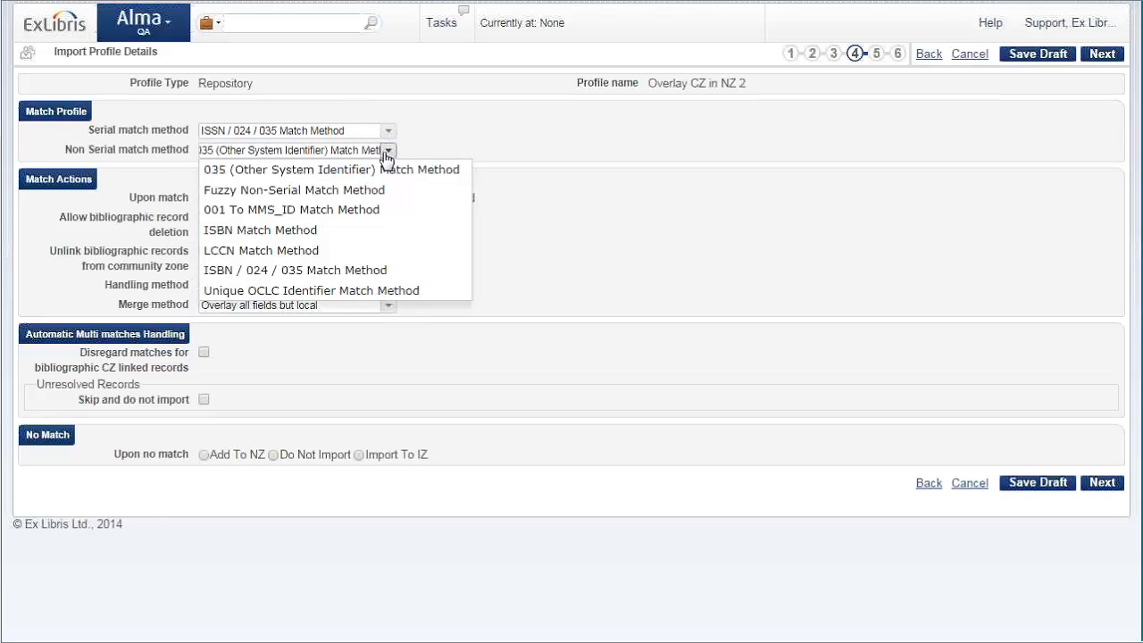
pyautogui.click(384, 270)
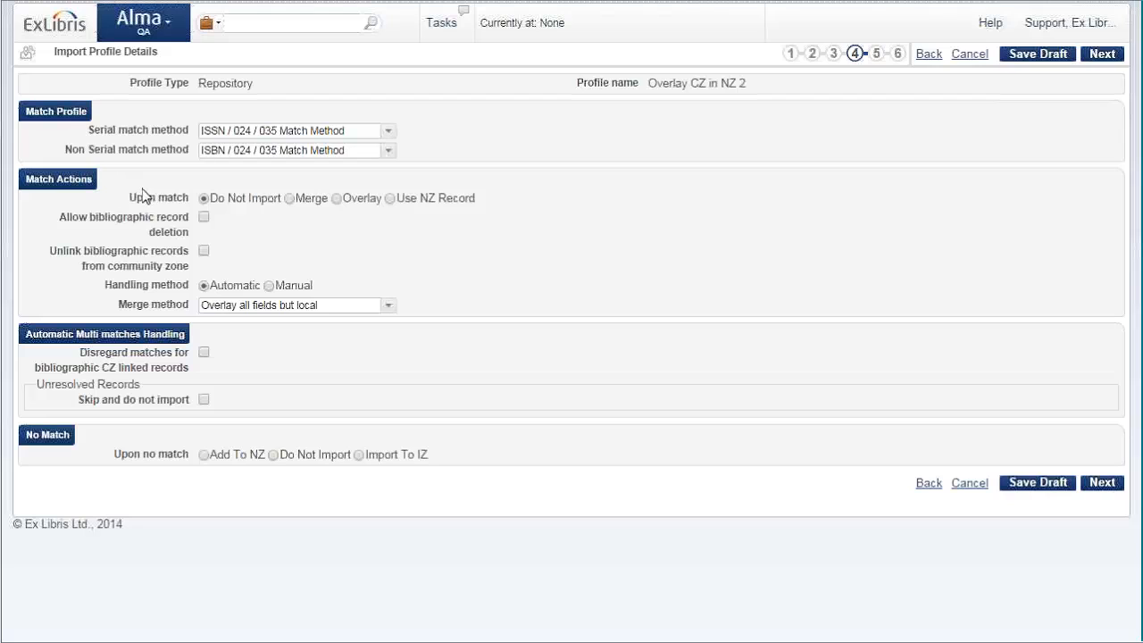
# Step: Set the profile to Overlay upon match, keep the default management tags and no inventory operations, and save it
pyautogui.click(337, 200)
pyautogui.click(1101, 485)
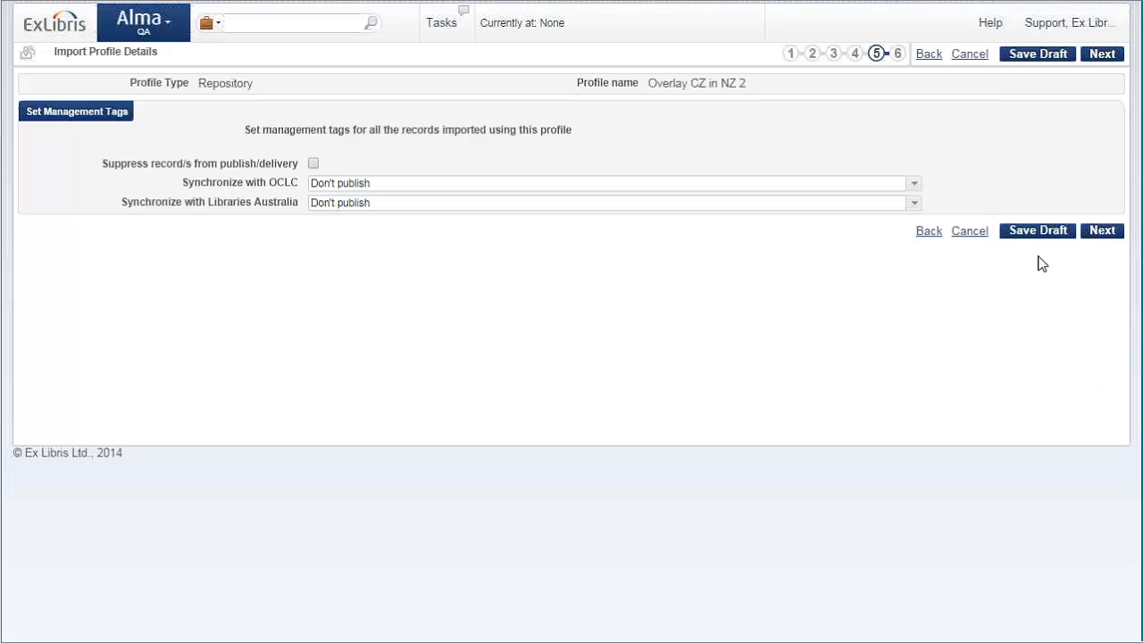
pyautogui.click(1103, 232)
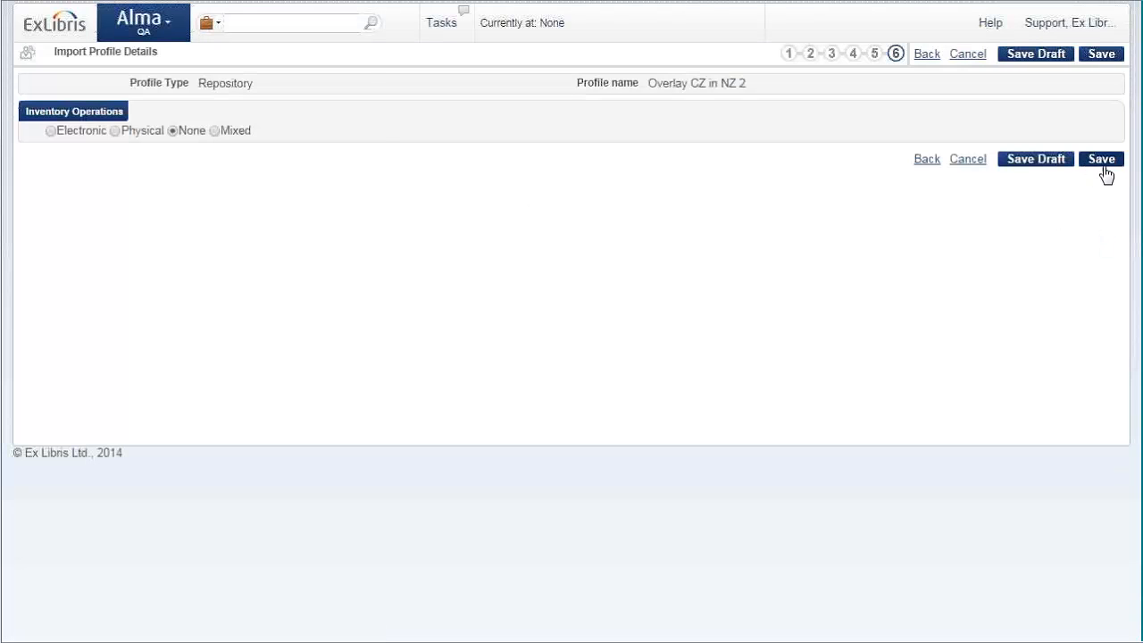
pyautogui.click(1102, 160)
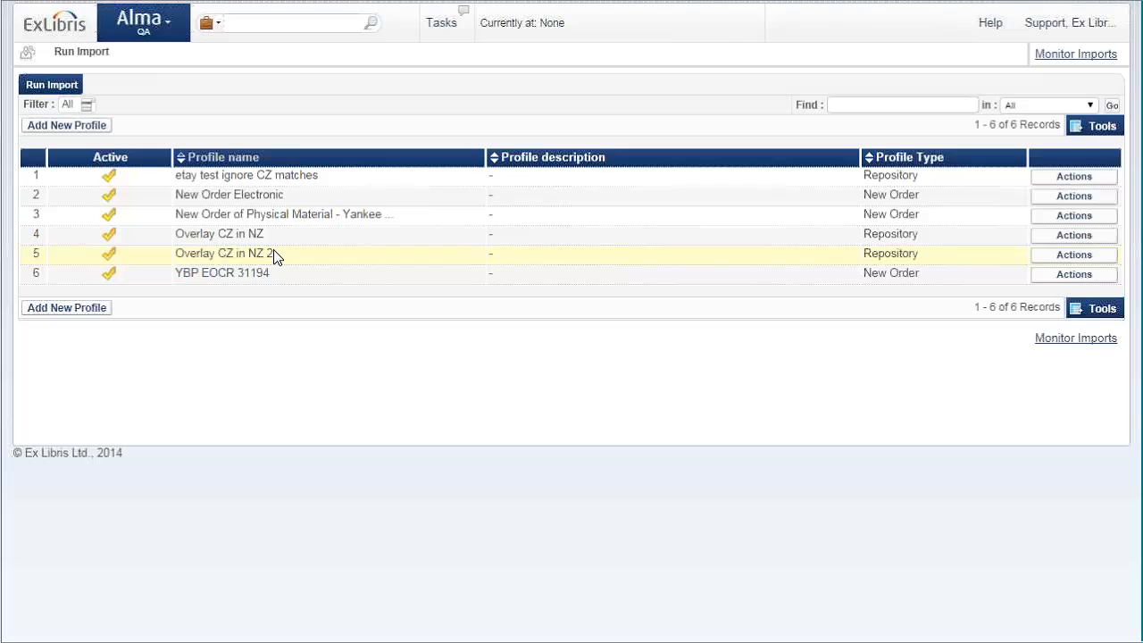
# Step: Run an import with the "Overlay CZ in NZ 2" profile, adding the file art-history-import.xml and submitting the job
pyautogui.click(1063, 258)
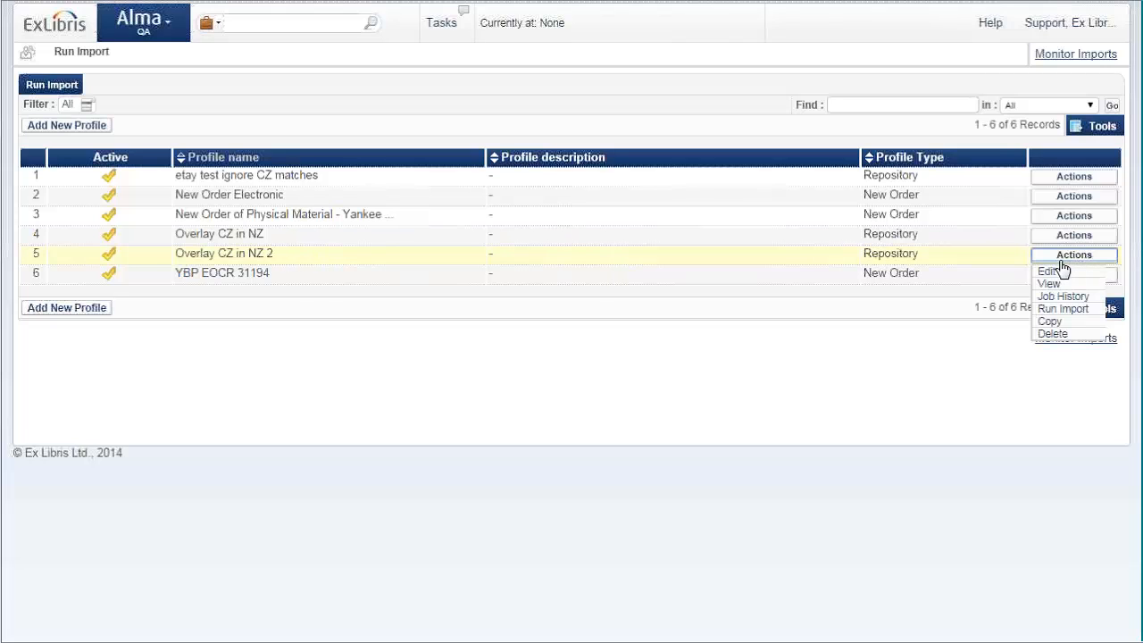
pyautogui.click(1069, 309)
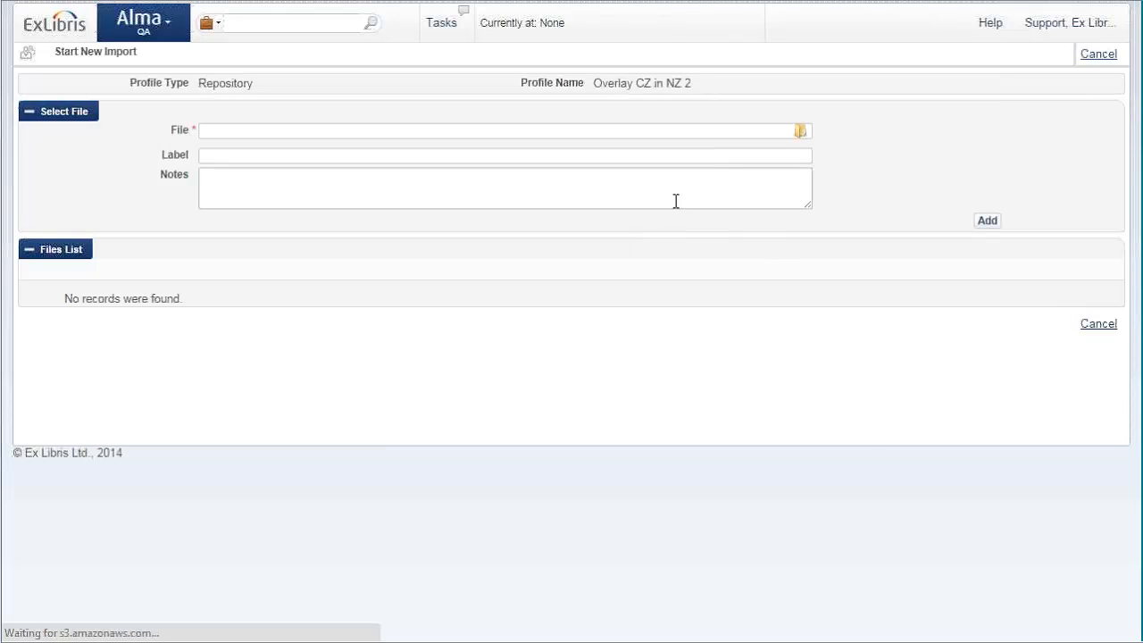
pyautogui.click(801, 134)
pyautogui.click(465, 145)
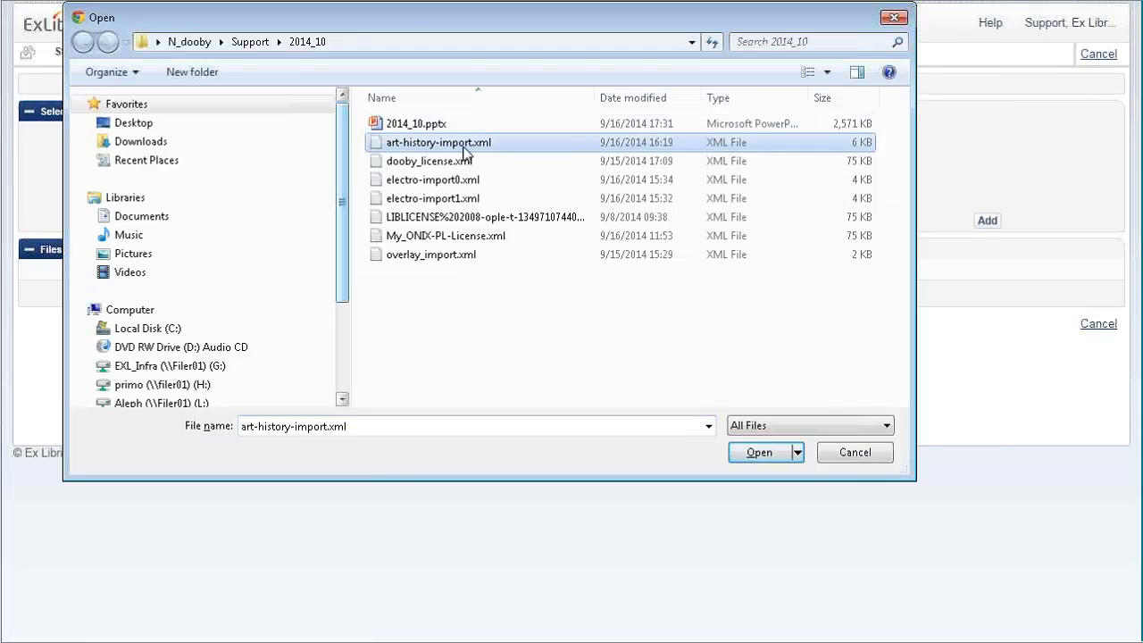
pyautogui.click(773, 453)
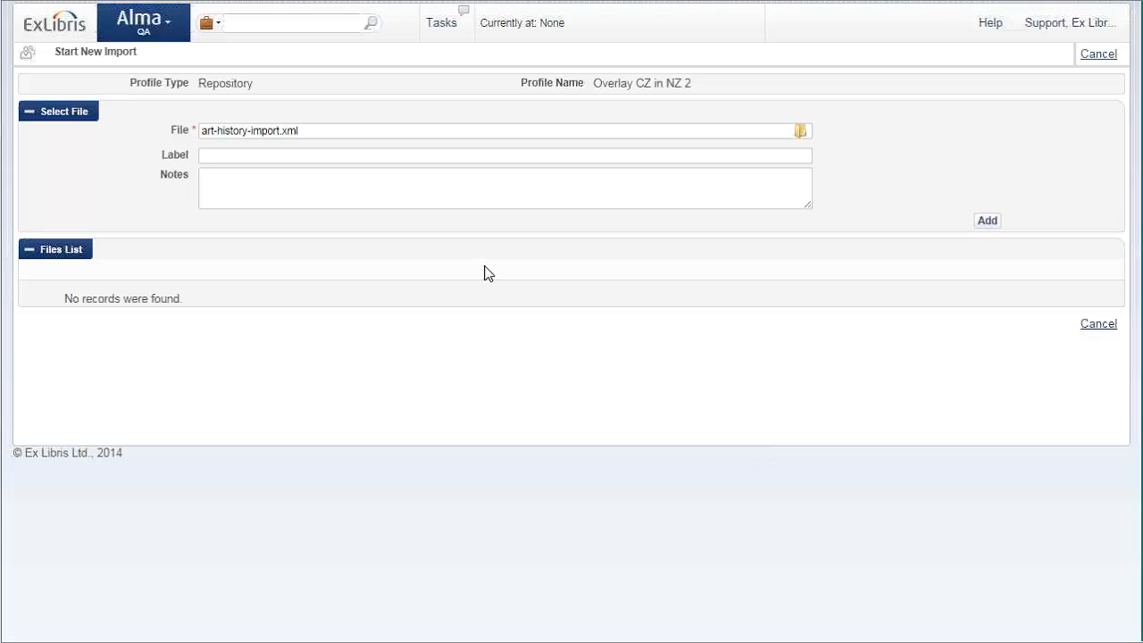
pyautogui.click(985, 221)
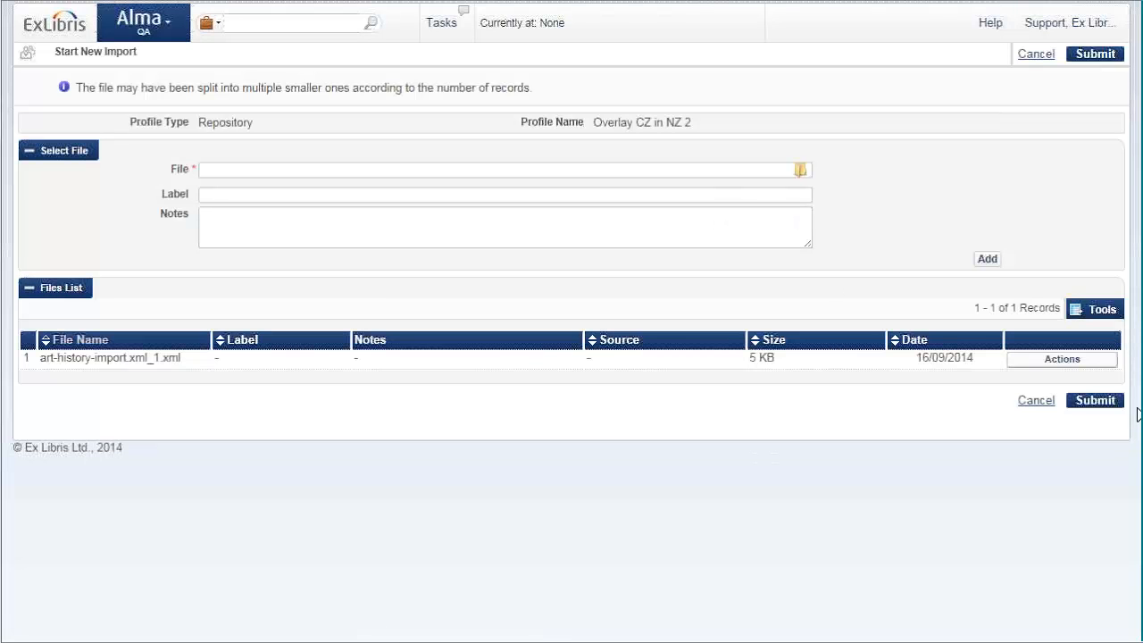
pyautogui.click(1101, 406)
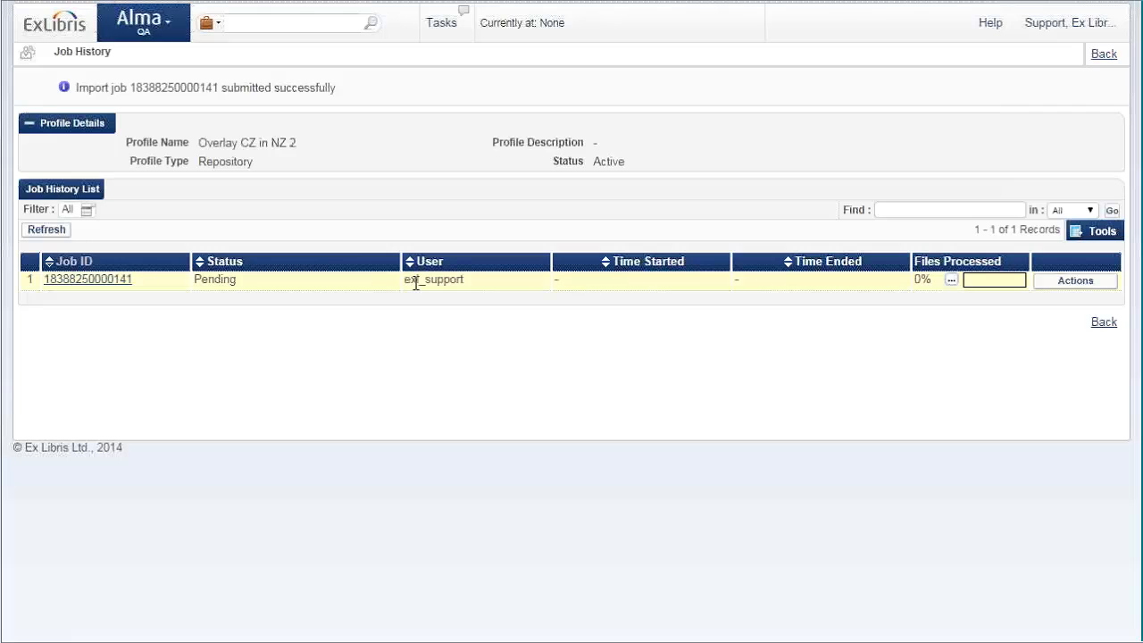
# Step: Refresh the job history until the import job finishes, and open its report
pyautogui.click(56, 233)
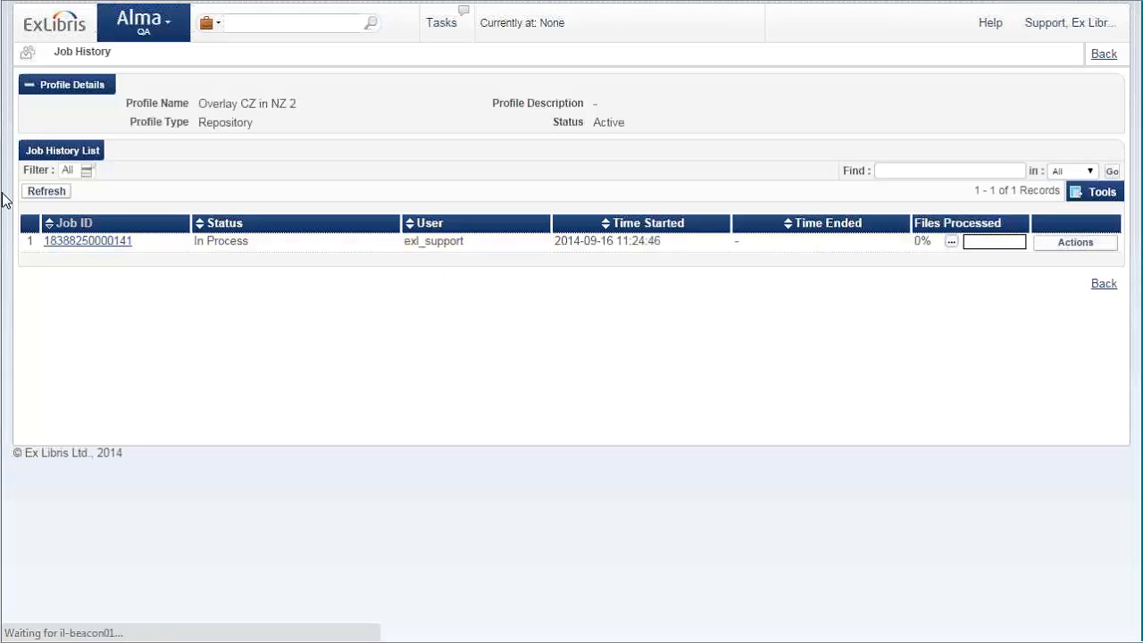
pyautogui.click(41, 193)
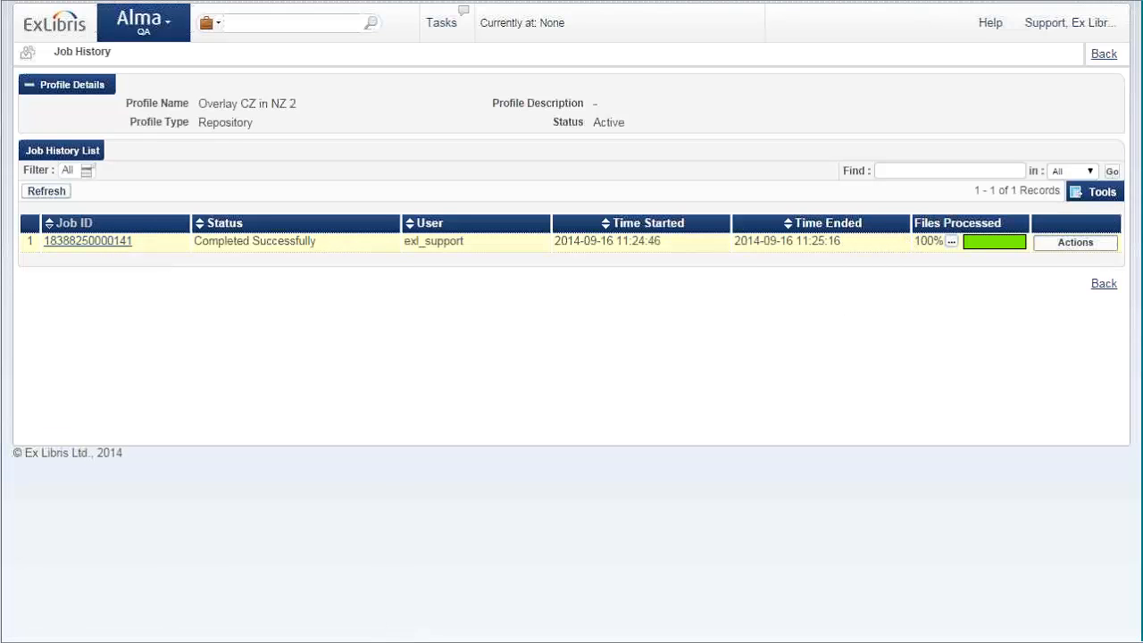
pyautogui.click(1082, 243)
pyautogui.click(1056, 259)
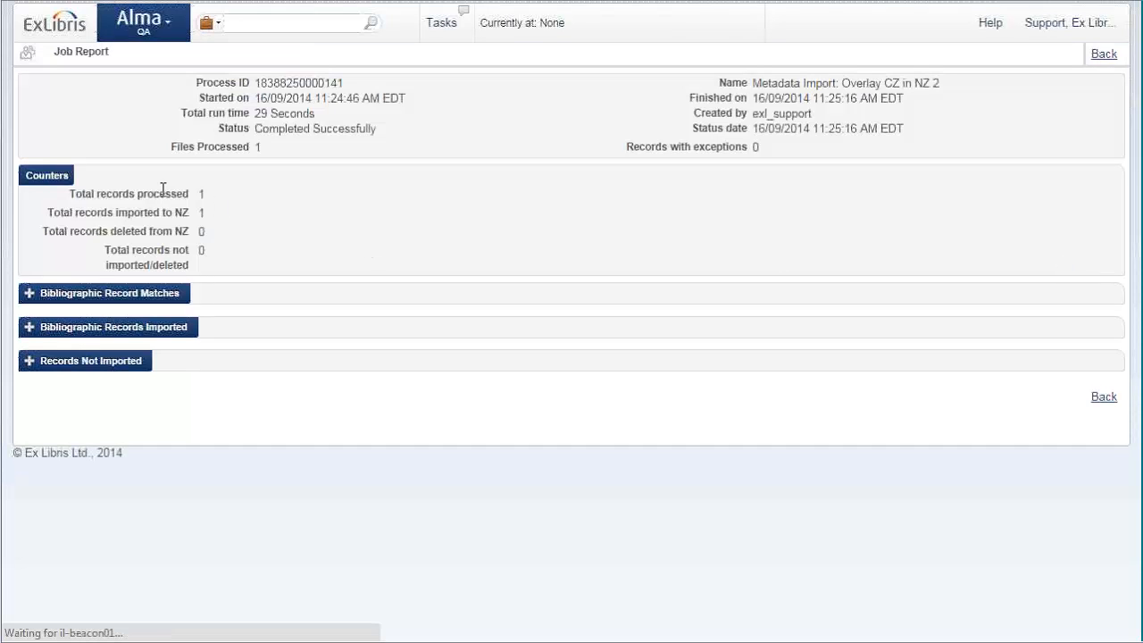
# Step: Examine the report's counters and expand its bibliographic record matches and bibliographic records imported sections
pyautogui.moveTo(164, 190)
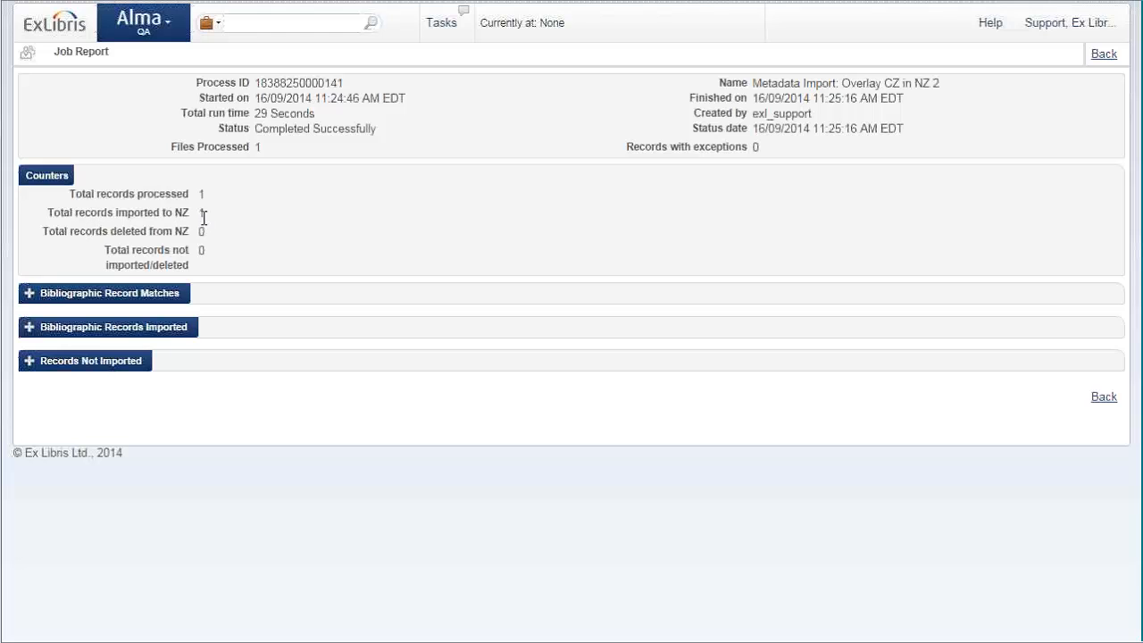
pyautogui.click(43, 294)
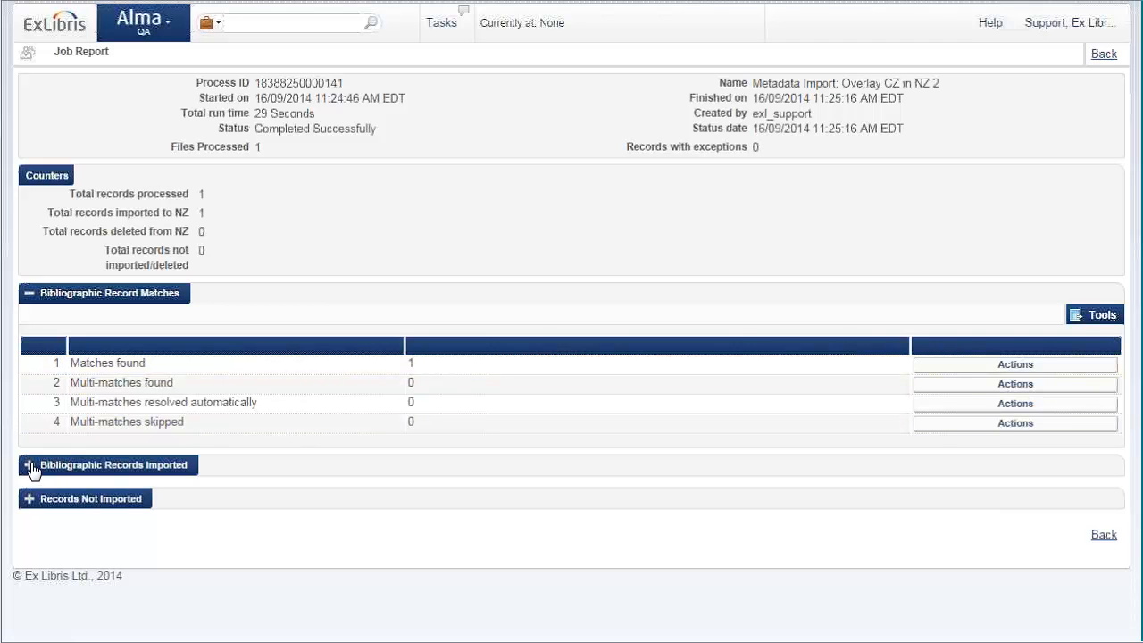
pyautogui.click(29, 466)
pyautogui.scroll(-1, 116, 405)
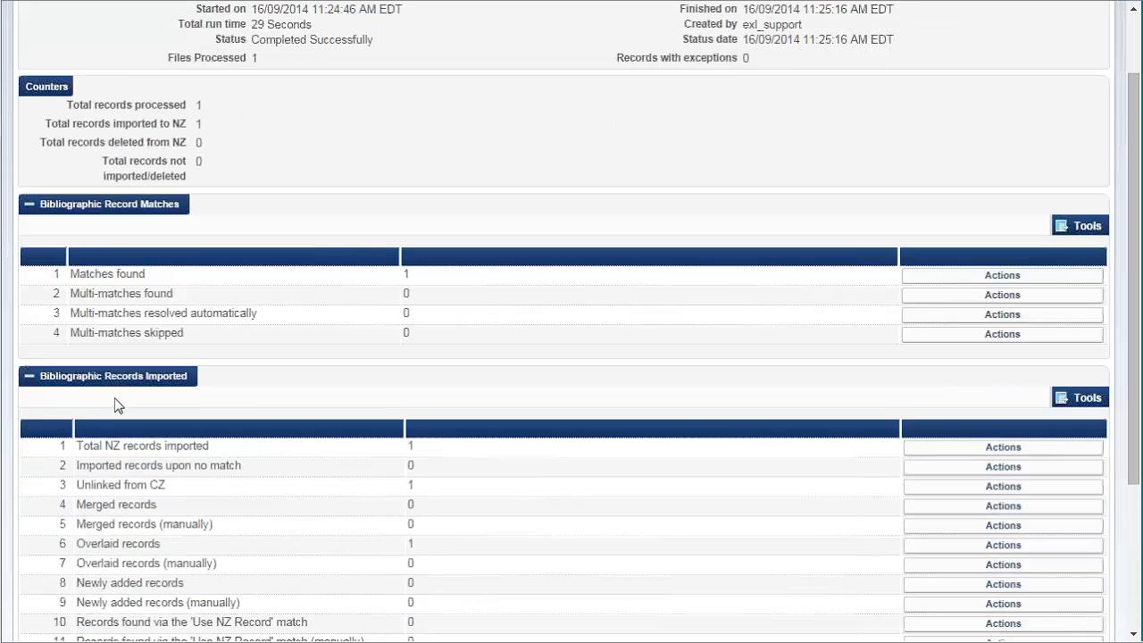
pyautogui.scroll(-1, 122, 405)
pyautogui.scroll(-2, 123, 401)
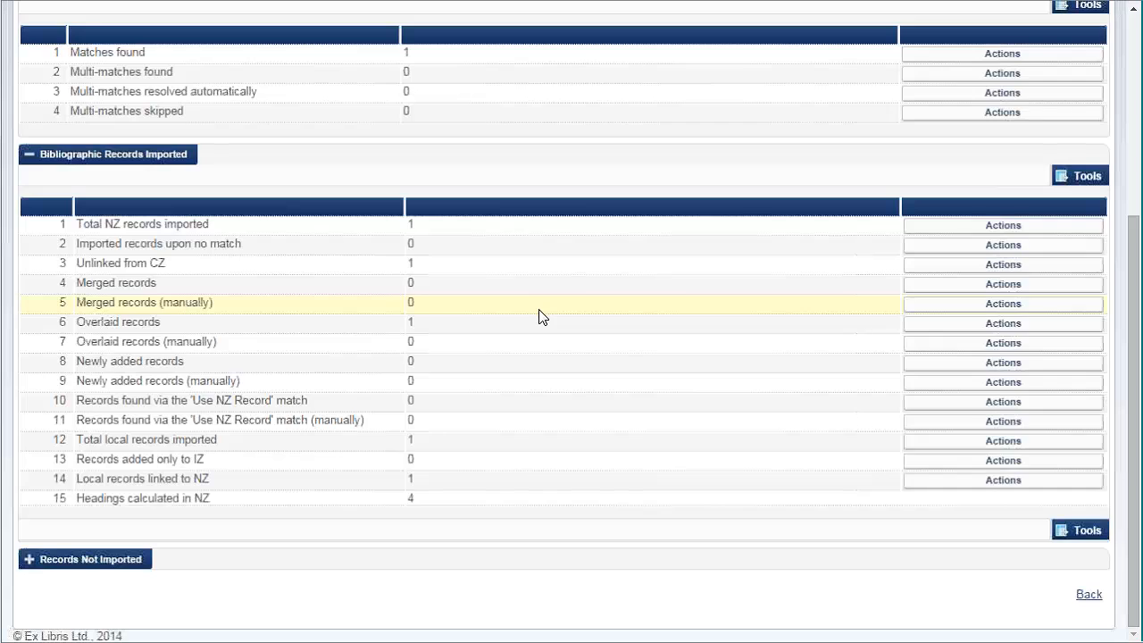
pyautogui.scroll(4, 540, 314)
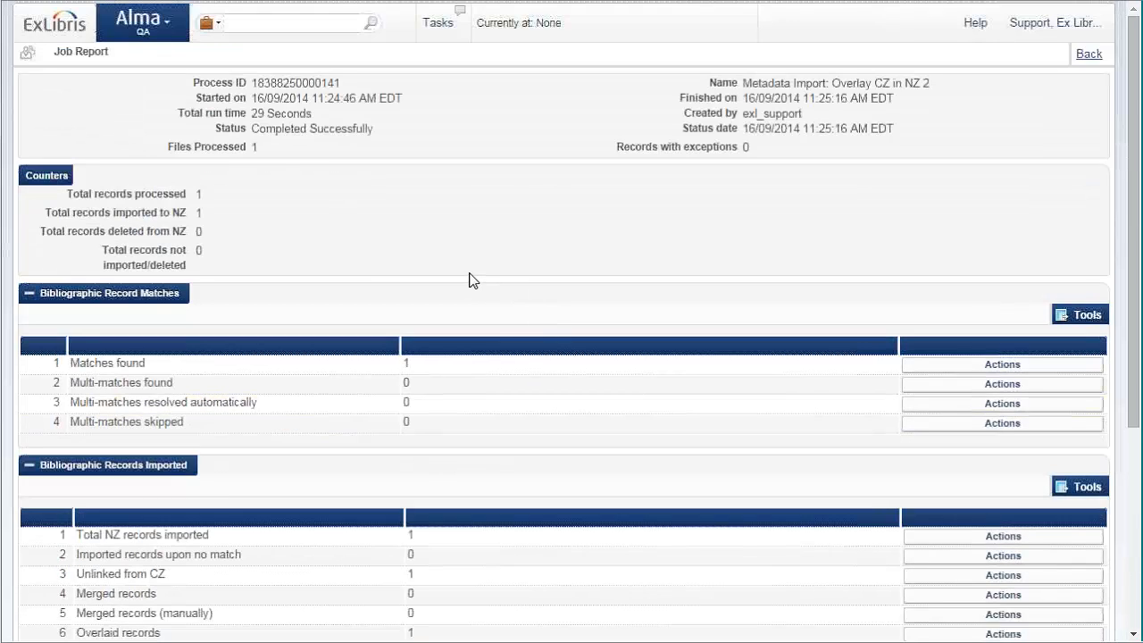
# Step: Search the electronic portfolios for "art therapy" and show the Network results
pyautogui.press('F11')
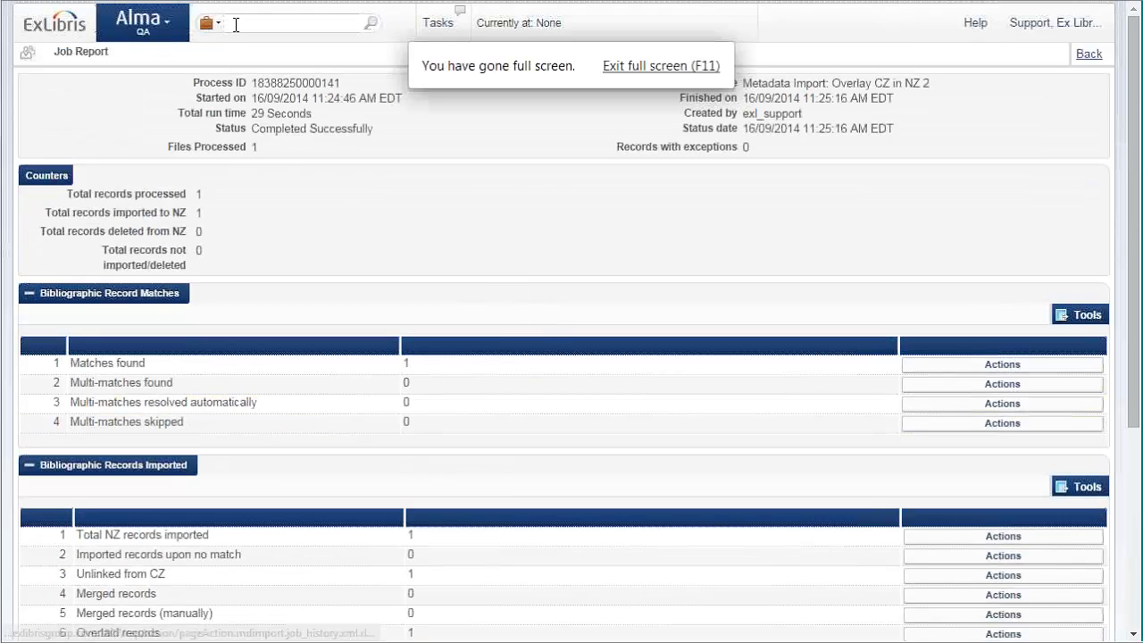
pyautogui.click(236, 24)
pyautogui.write('art ')
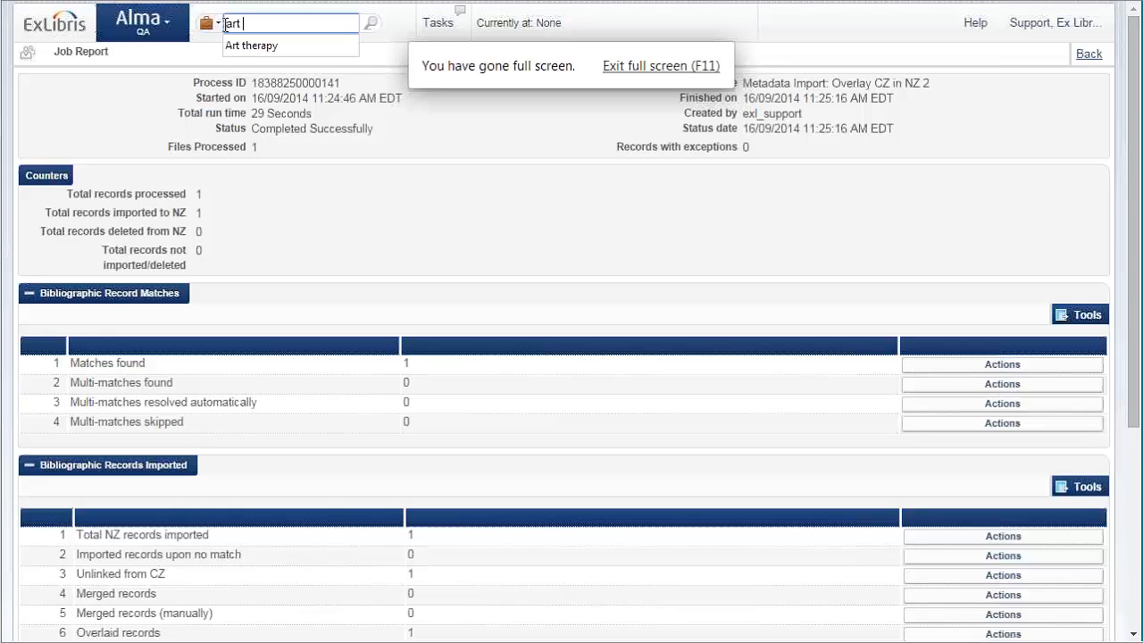
pyautogui.write('thgerapy')
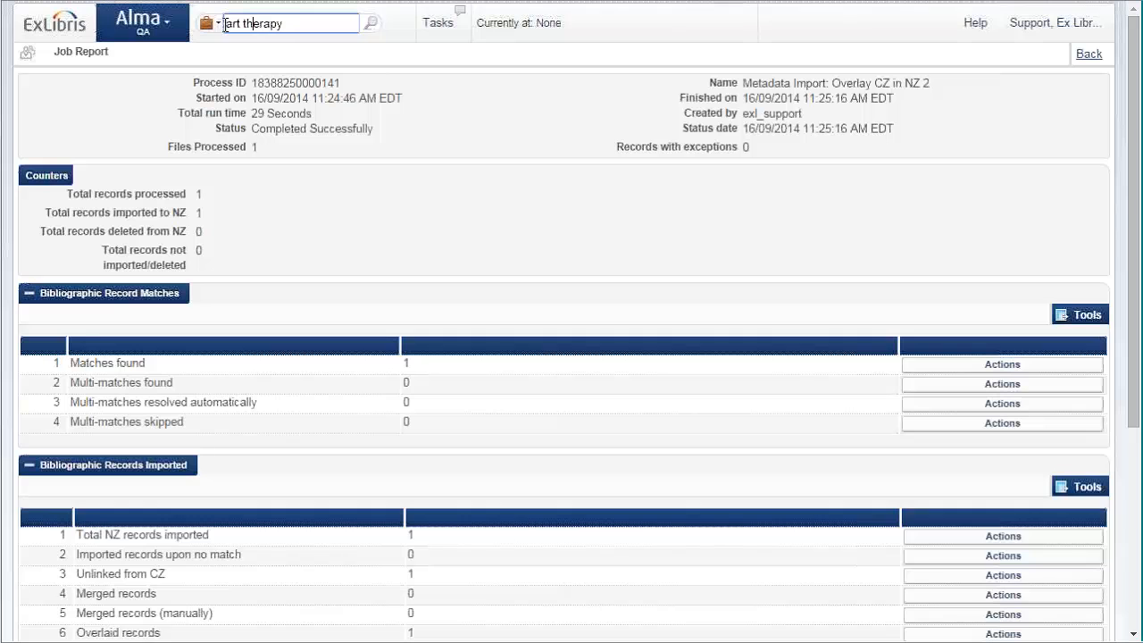
pyautogui.press('BackSpace')
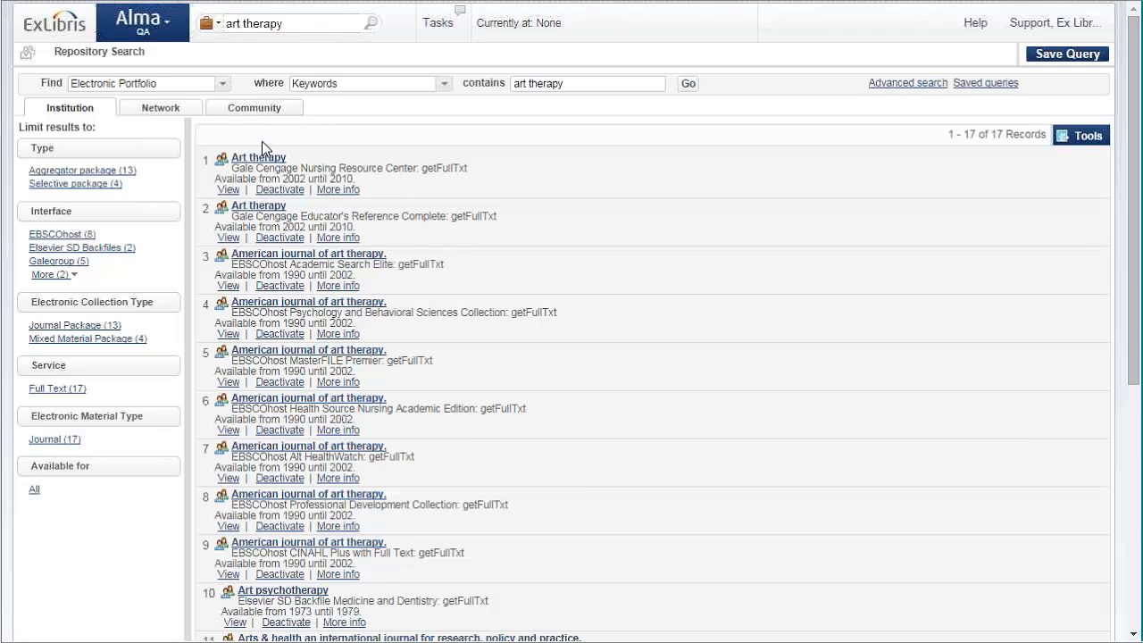
pyautogui.click(166, 107)
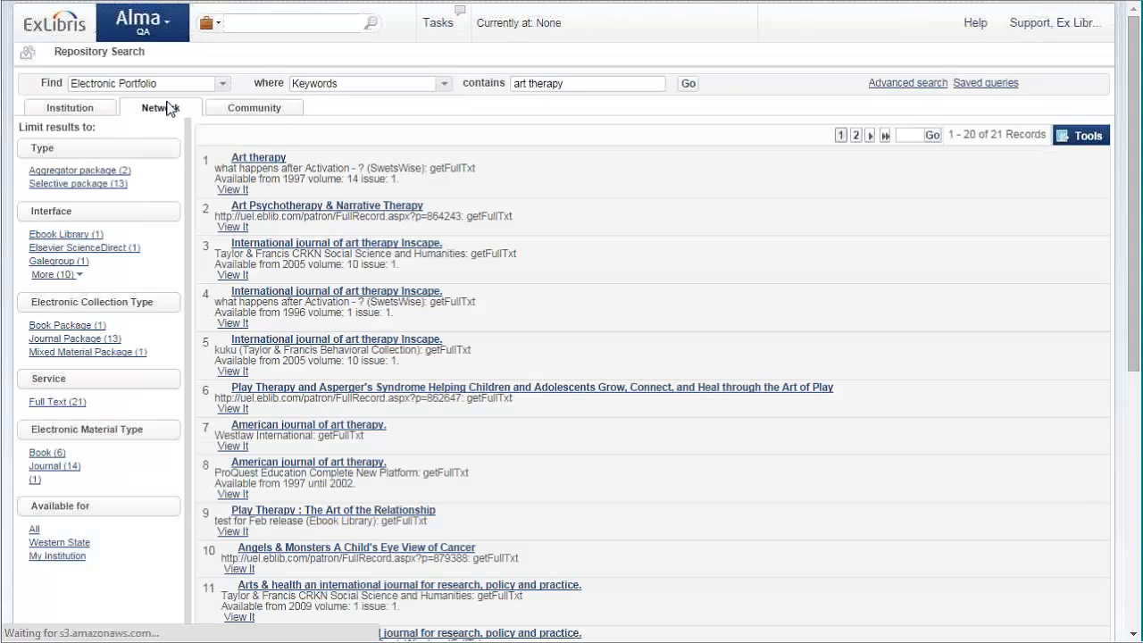
# Step: Repeat the "art therapy" search for electronic titles and compare the "Art therapy" record in the Network and Institution results
pyautogui.click(221, 83)
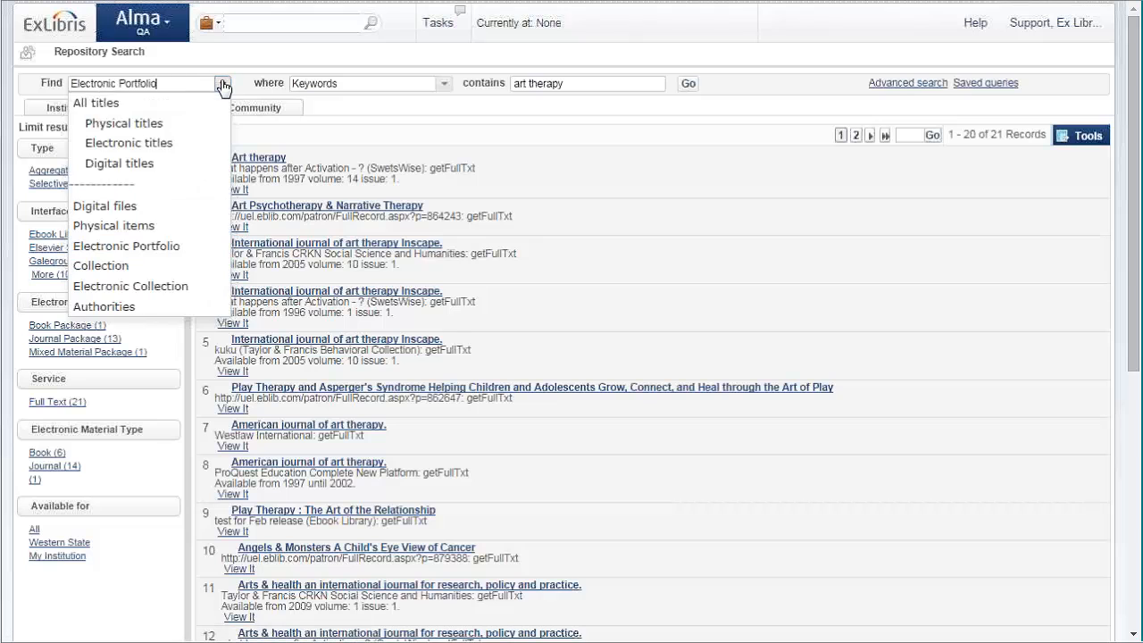
pyautogui.click(129, 143)
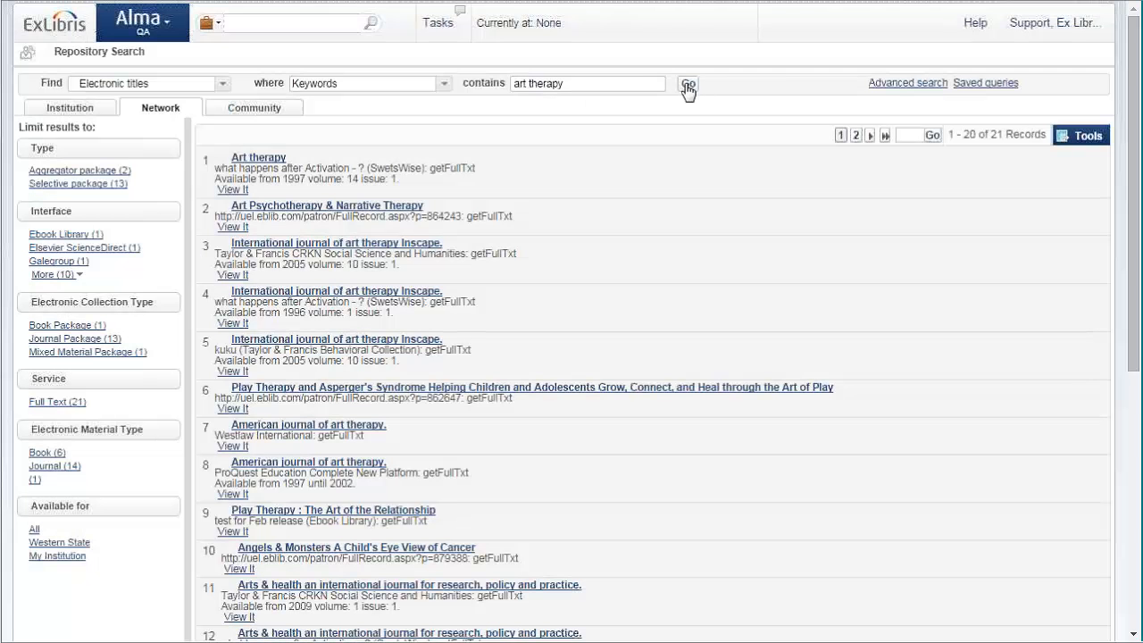
pyautogui.click(688, 85)
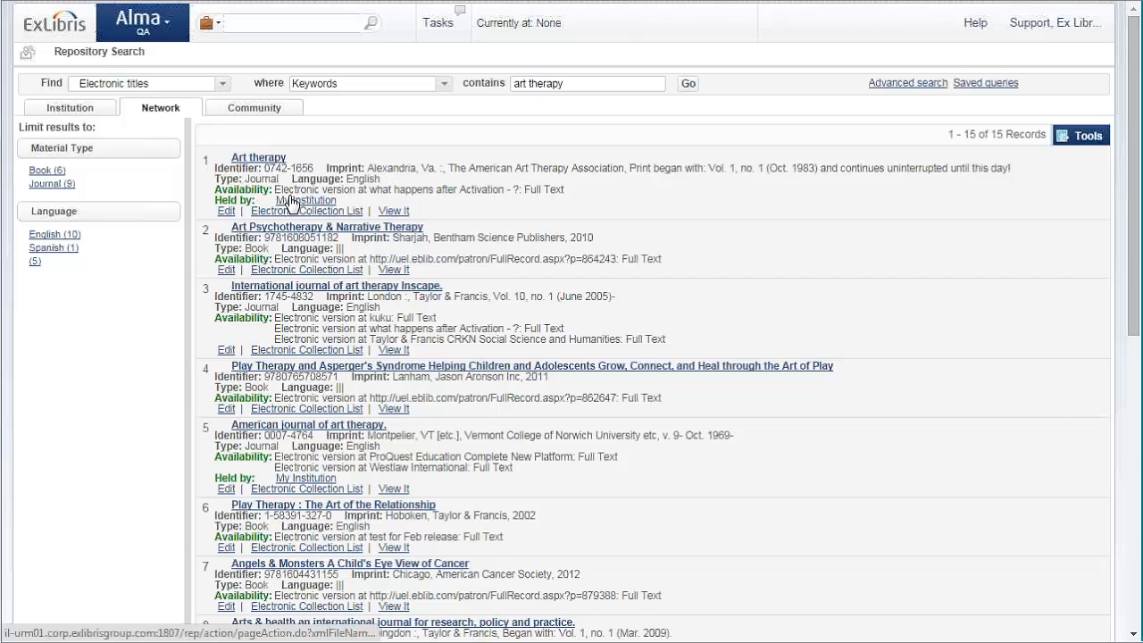
pyautogui.click(58, 108)
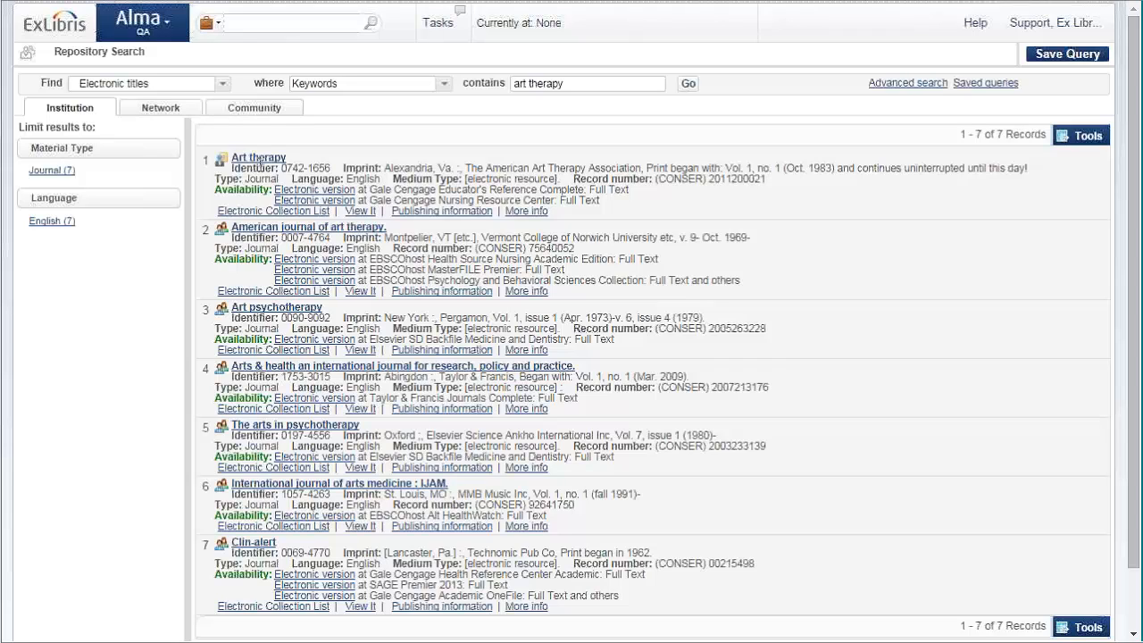
pyautogui.click(160, 108)
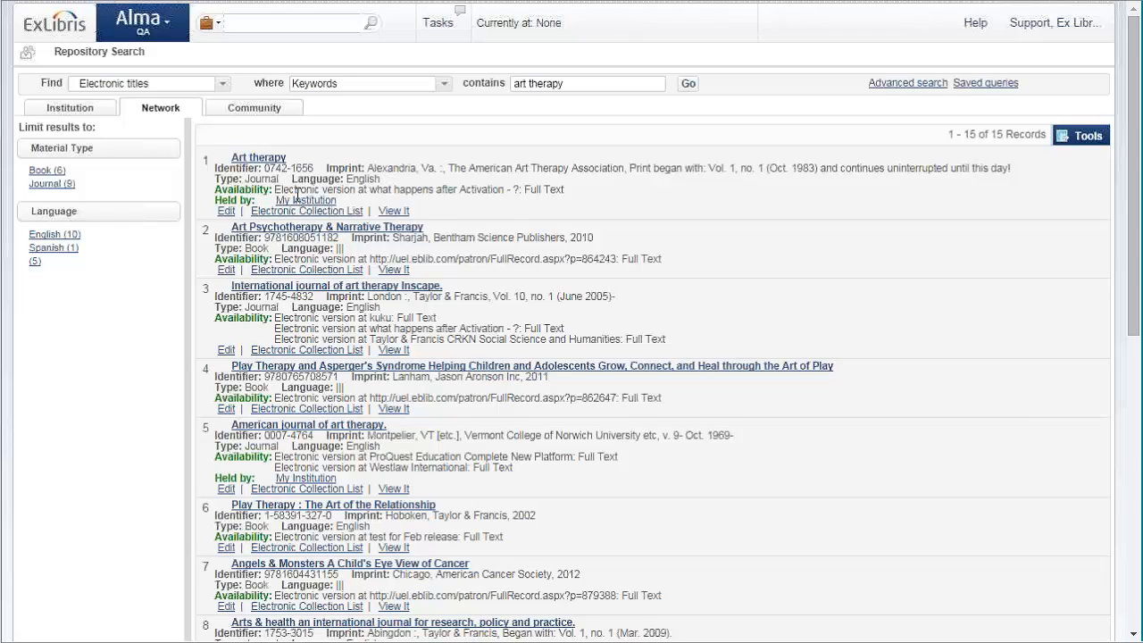
# Step: Switch to the Alma session in Firefox and rerun the all titles search for "Art therapy"
pyautogui.hotkey('alt', 'Tab')
pyautogui.hotkey('alt', 'Tab')
pyautogui.hotkey('alt', 'Tab')
pyautogui.hotkey('alt', 'Tab')
pyautogui.hotkey('alt', 'Tab')
pyautogui.hotkey('alt', 'Tab')
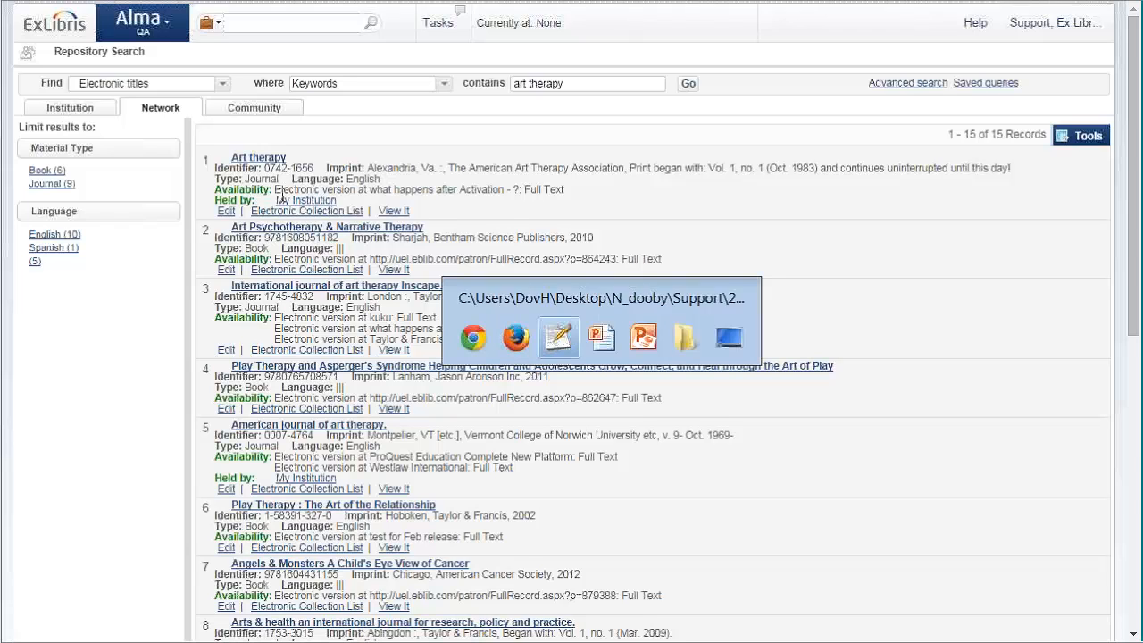
pyautogui.hotkey('alt', 'Tab')
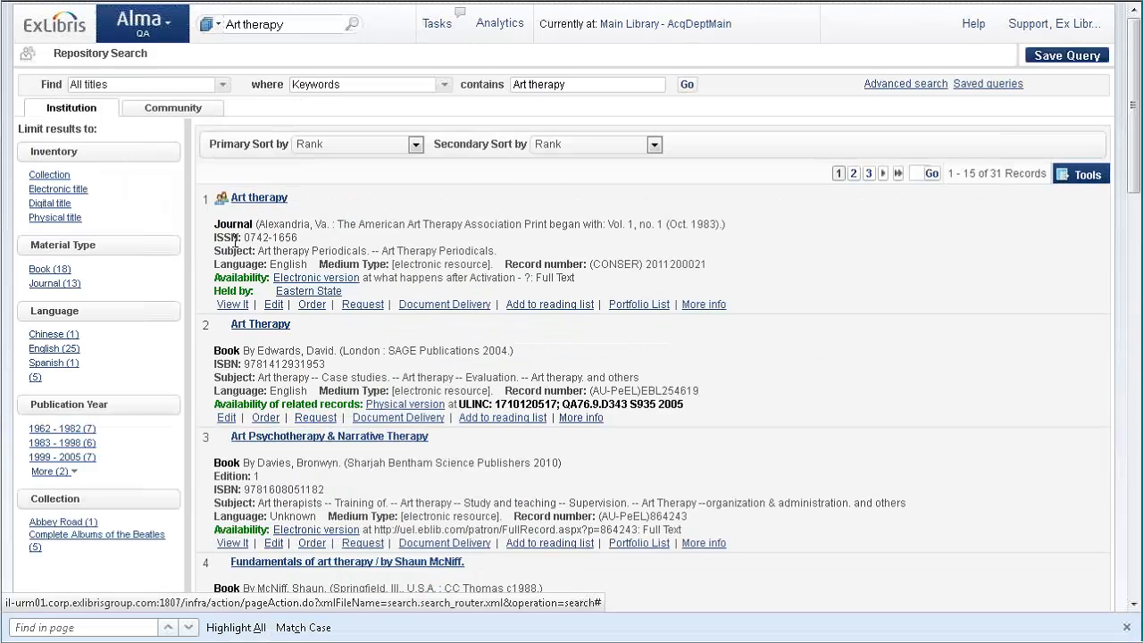
pyautogui.click(687, 88)
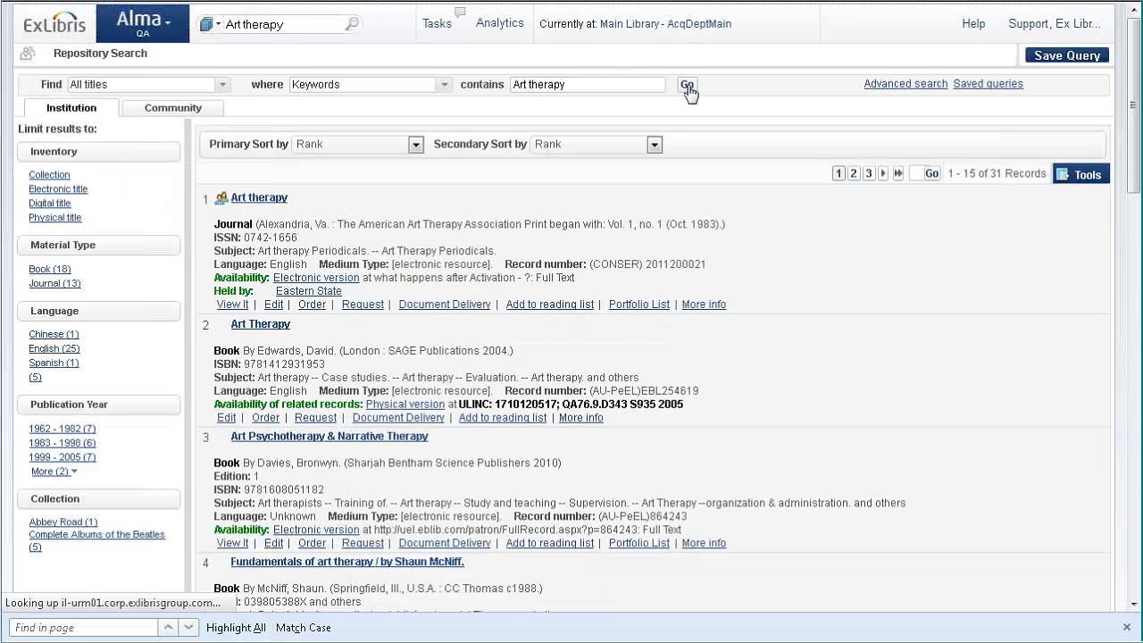